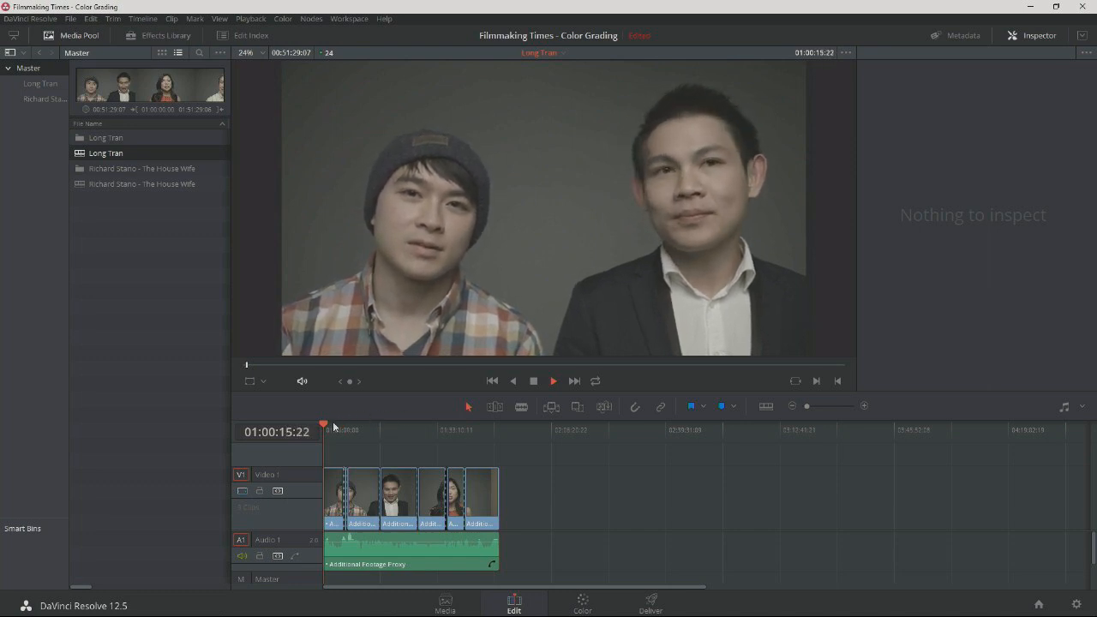
Preview the timeline footage, park the playhead on the long-haired woman in the orange top at 01:21:53:17, and switch to color grading.
drag(333, 427, 356, 429)
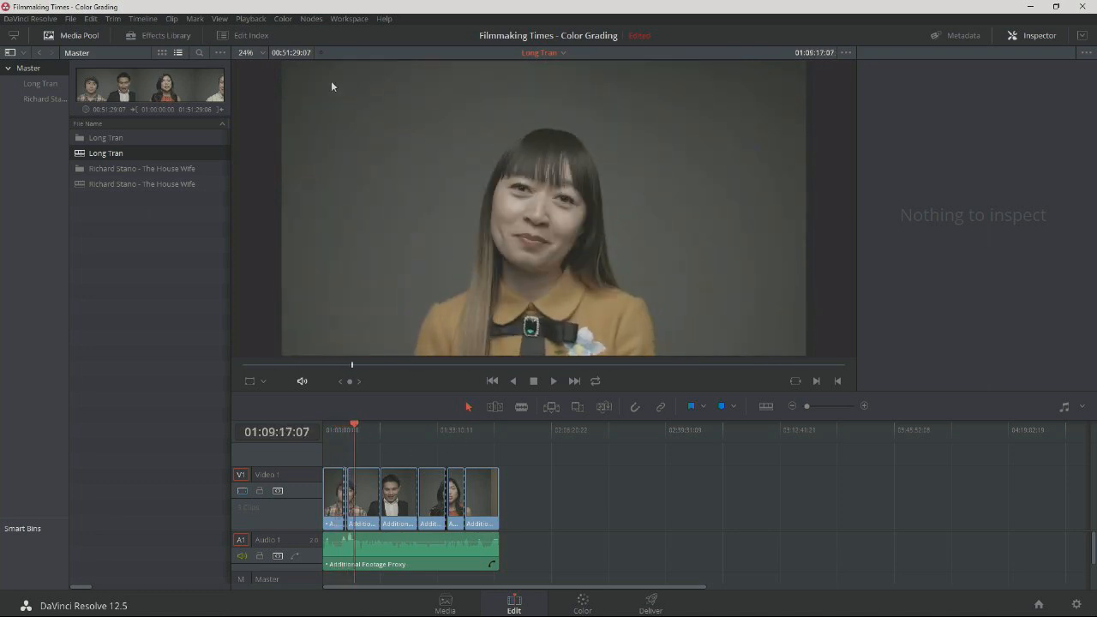
key(space)
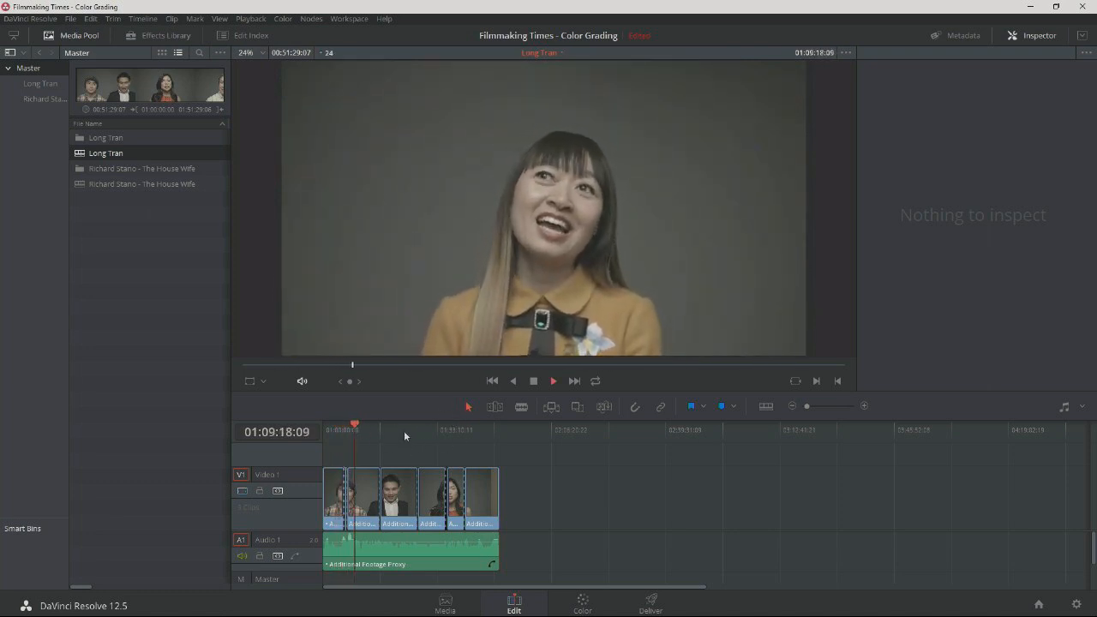
key(space)
mouse_move(395, 424)
mouse_down()
mouse_move(487, 434)
mouse_move(352, 428)
mouse_move(409, 427)
mouse_move(398, 424)
mouse_up()
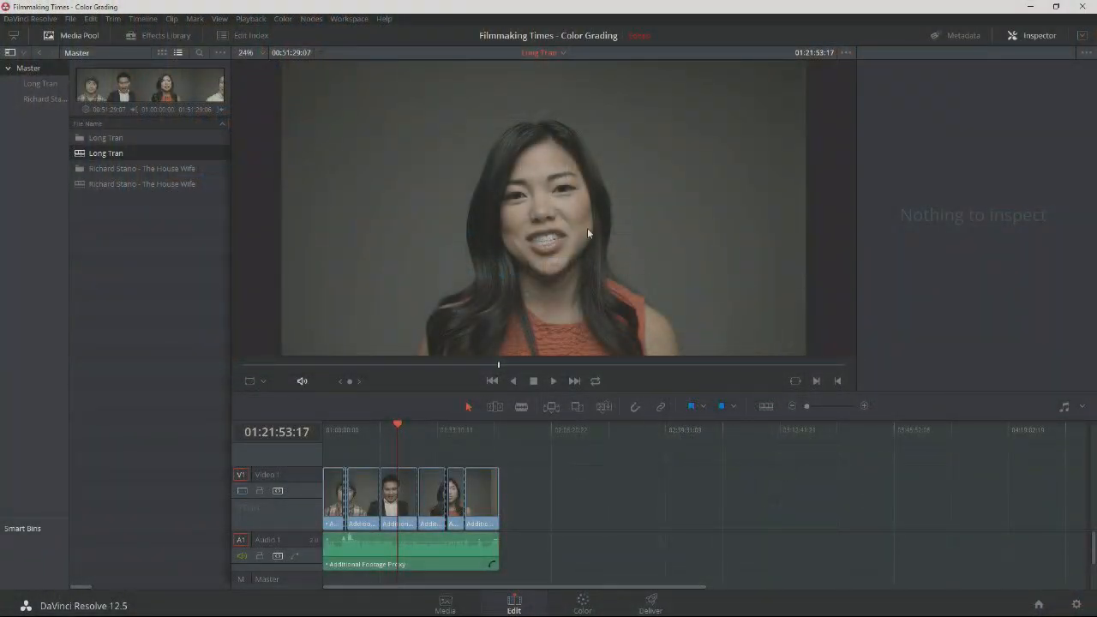
click(583, 605)
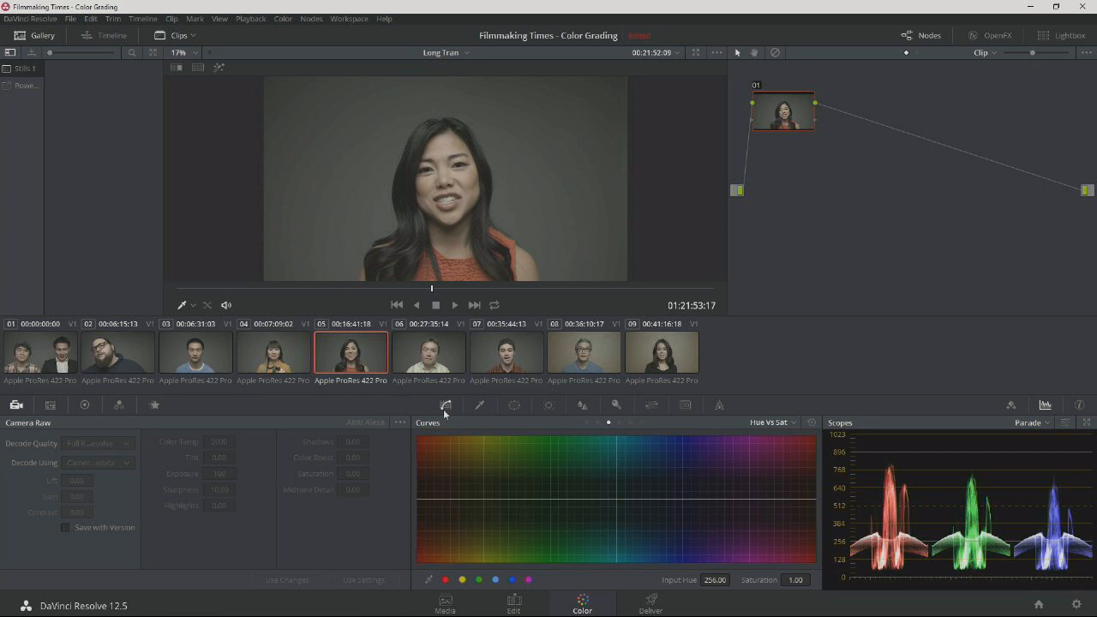
Show the Primaries Wheels color controls and set the curves to Custom mode.
click(84, 404)
click(118, 405)
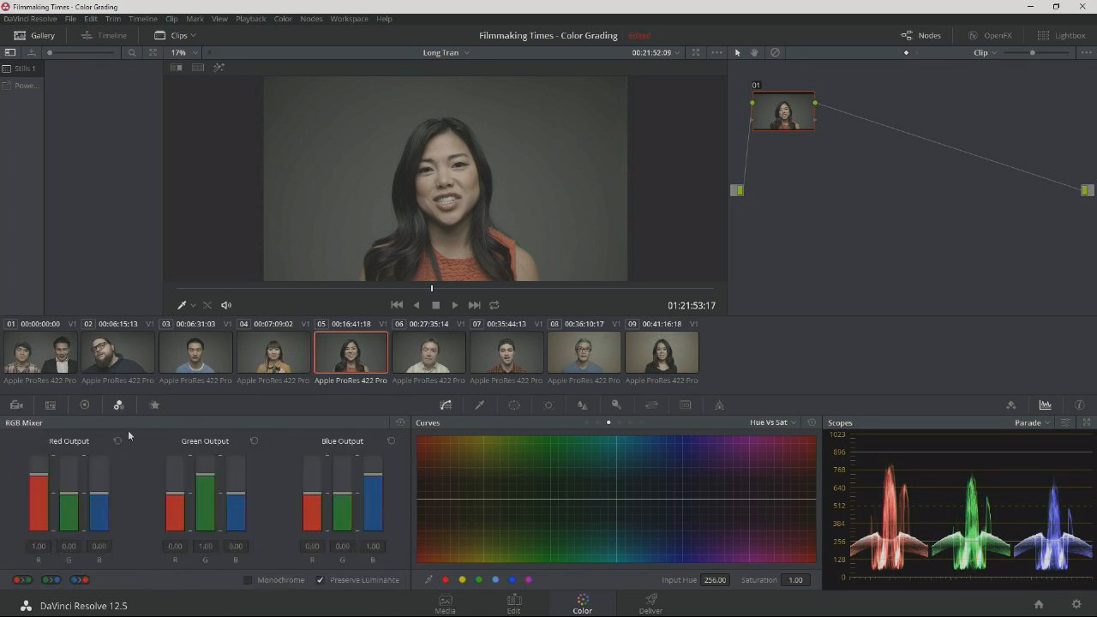
click(84, 405)
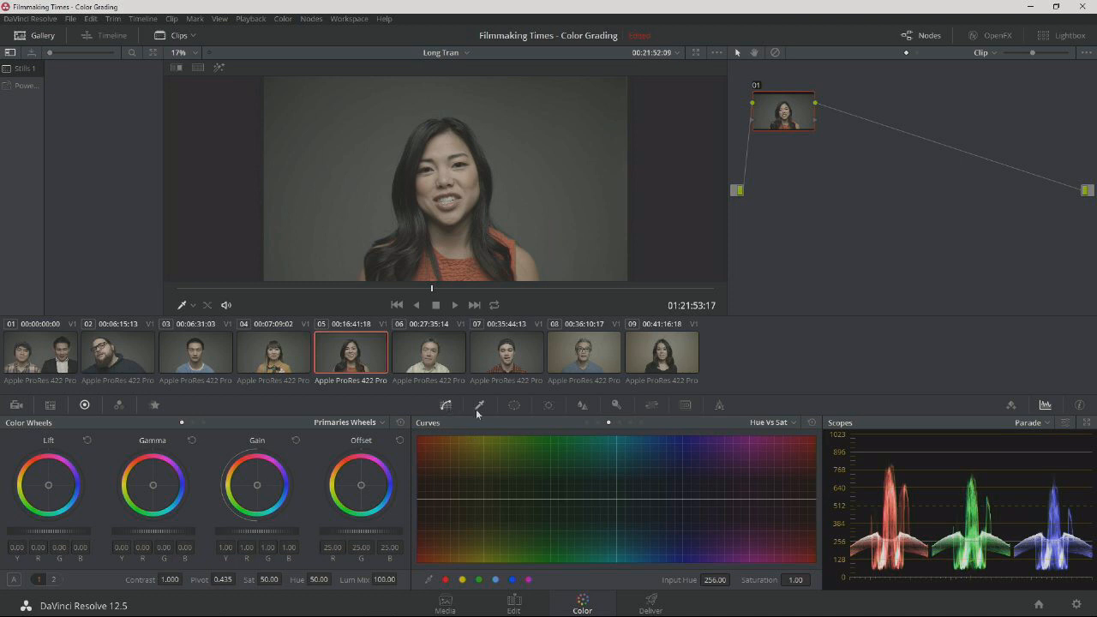
click(782, 424)
click(777, 439)
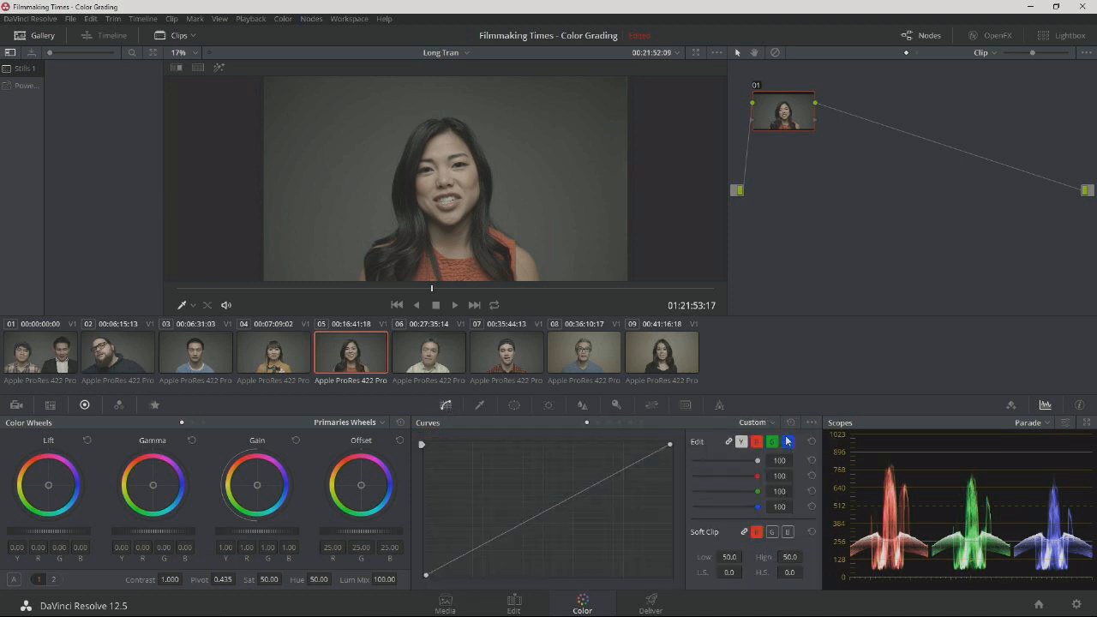
Hide the clip thumbnails to enlarge the preview, and widen the node editor.
drag(784, 105, 800, 110)
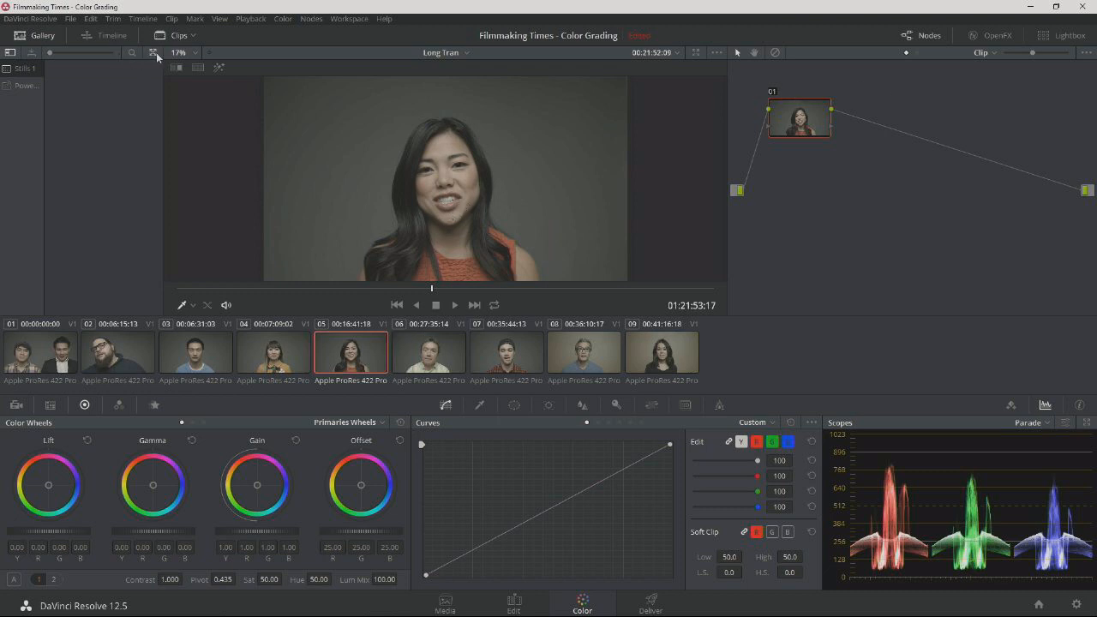
click(42, 35)
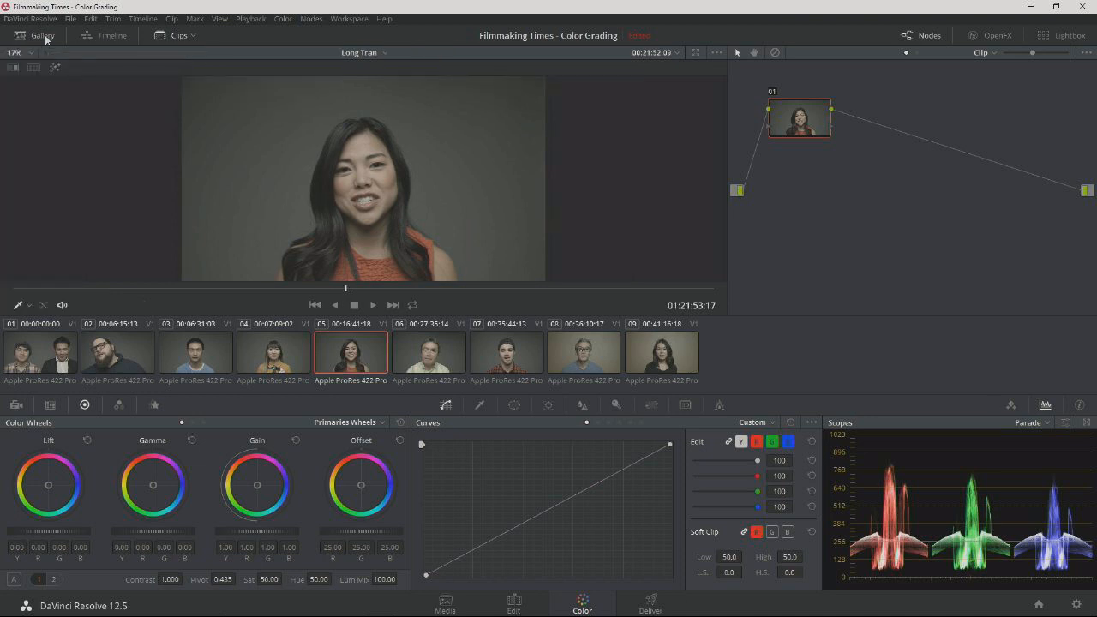
click(44, 37)
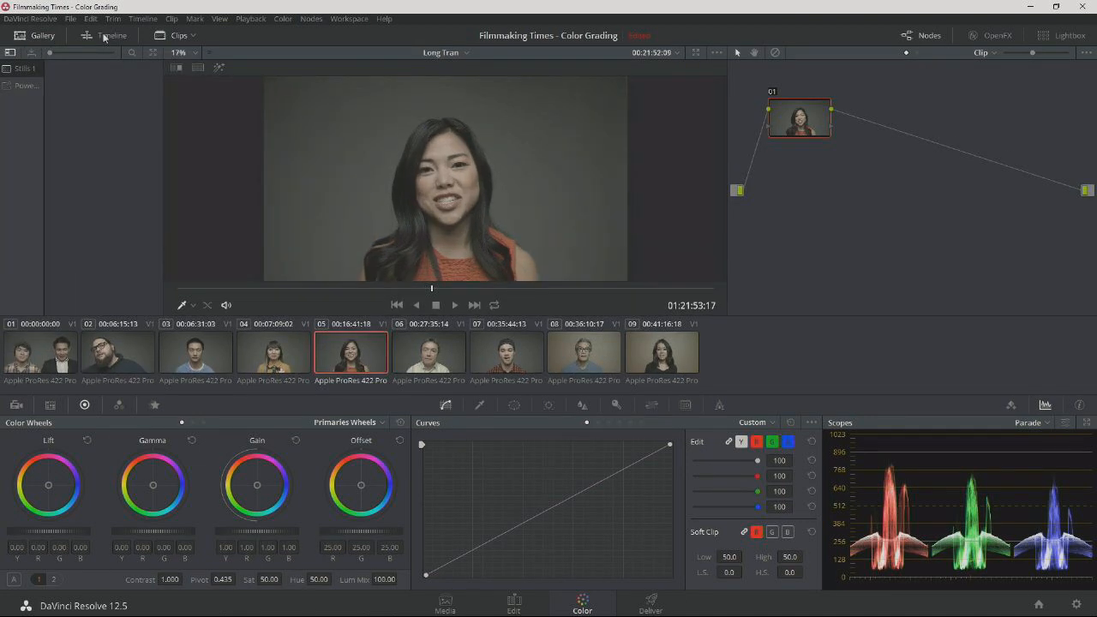
click(167, 36)
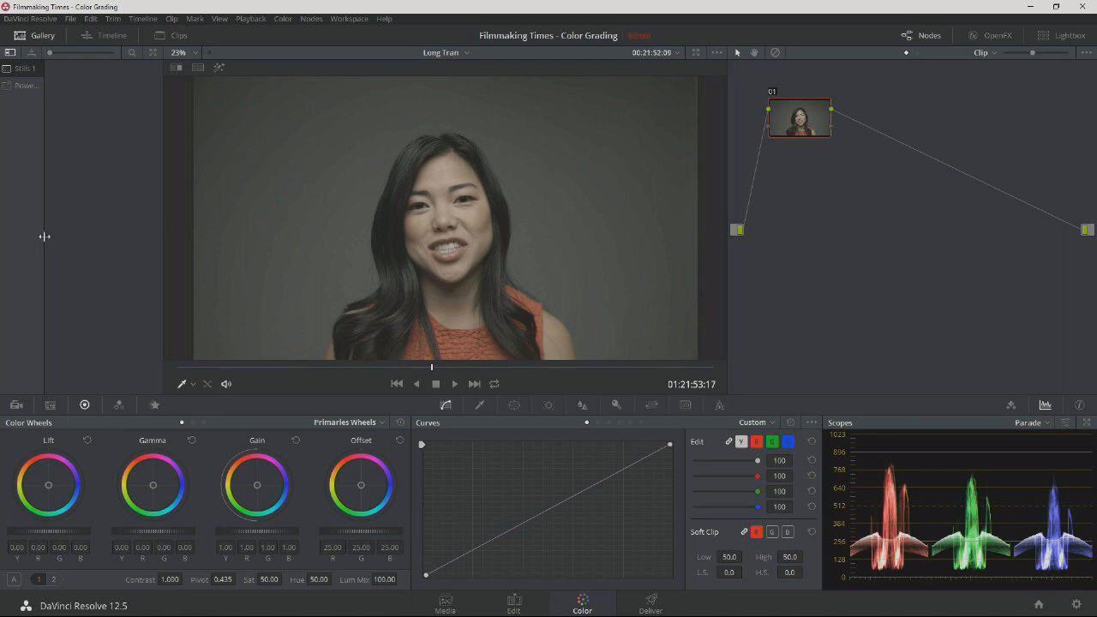
drag(725, 132, 675, 141)
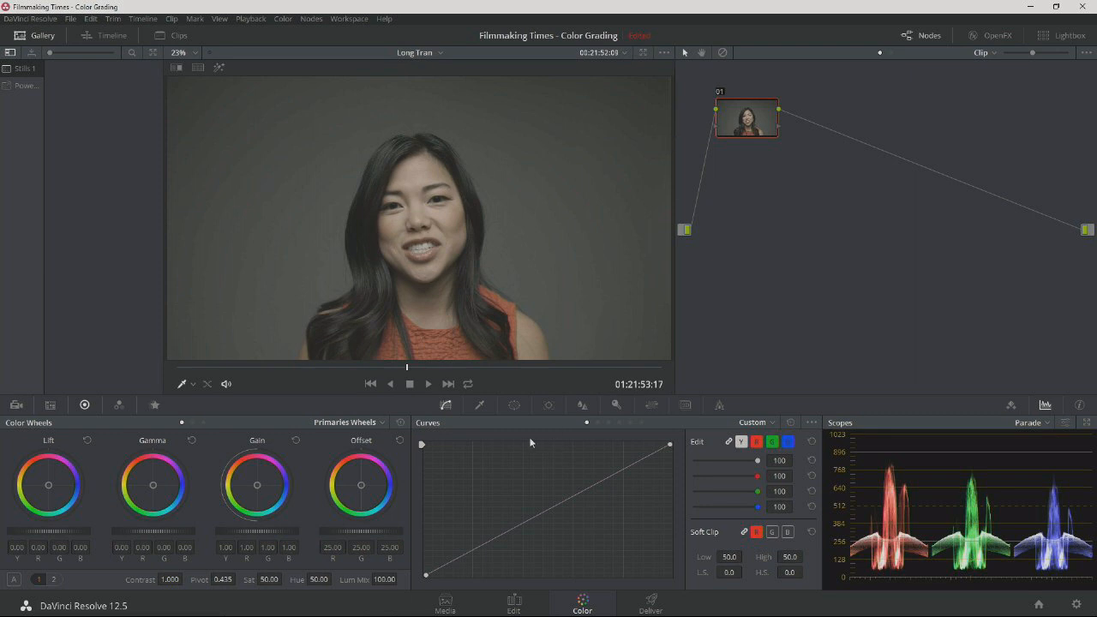
Add a serial node after node 01 and line the two nodes up side by side.
drag(743, 120, 750, 127)
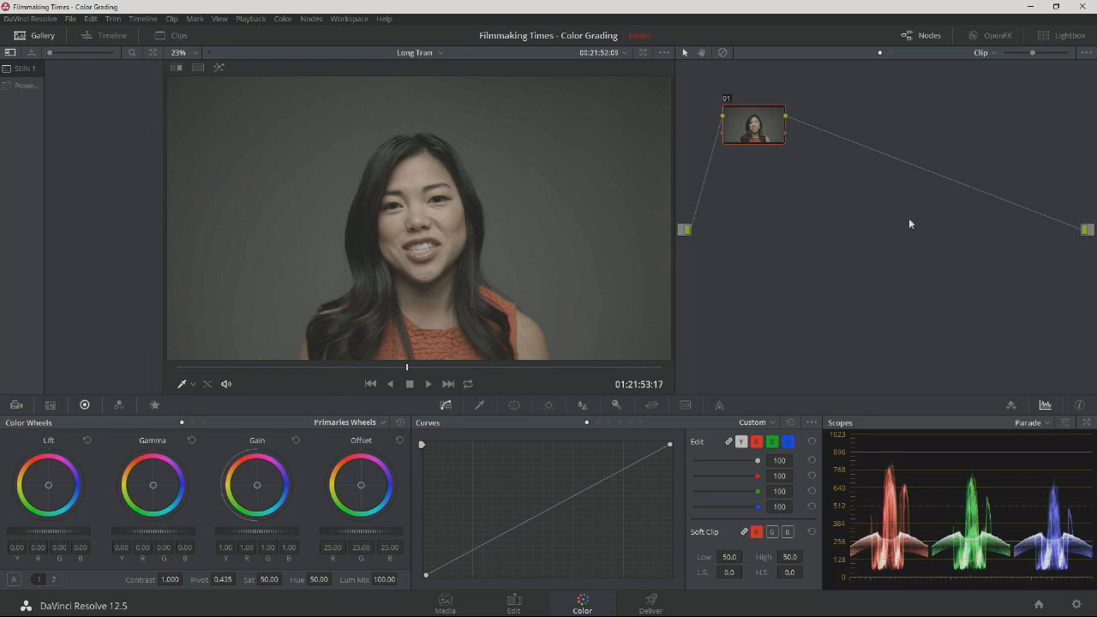
click(311, 19)
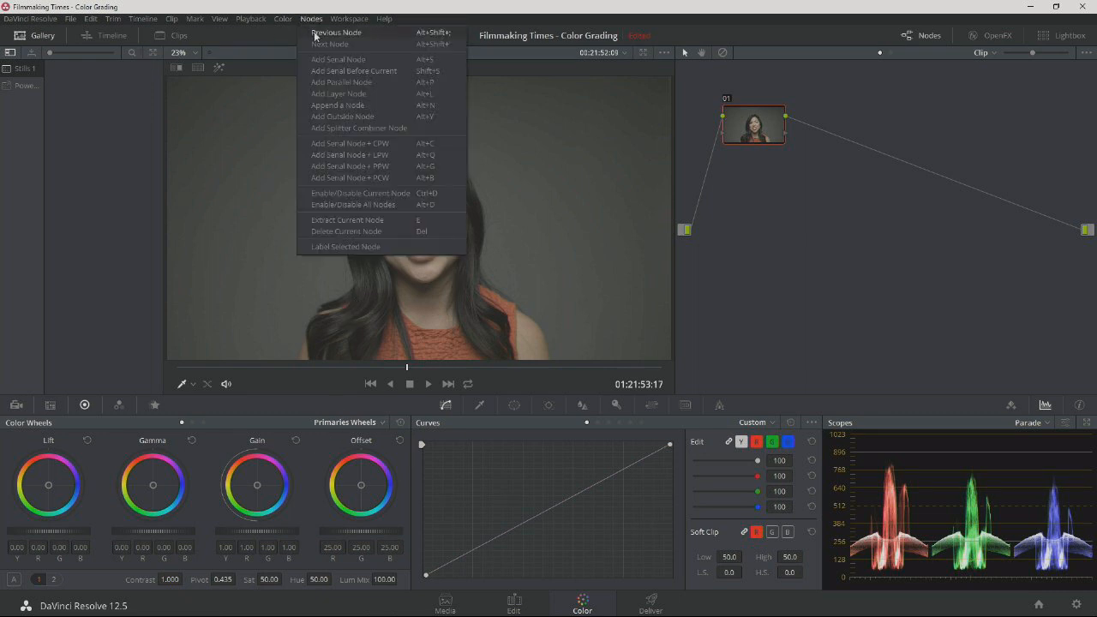
click(351, 59)
drag(846, 148, 848, 140)
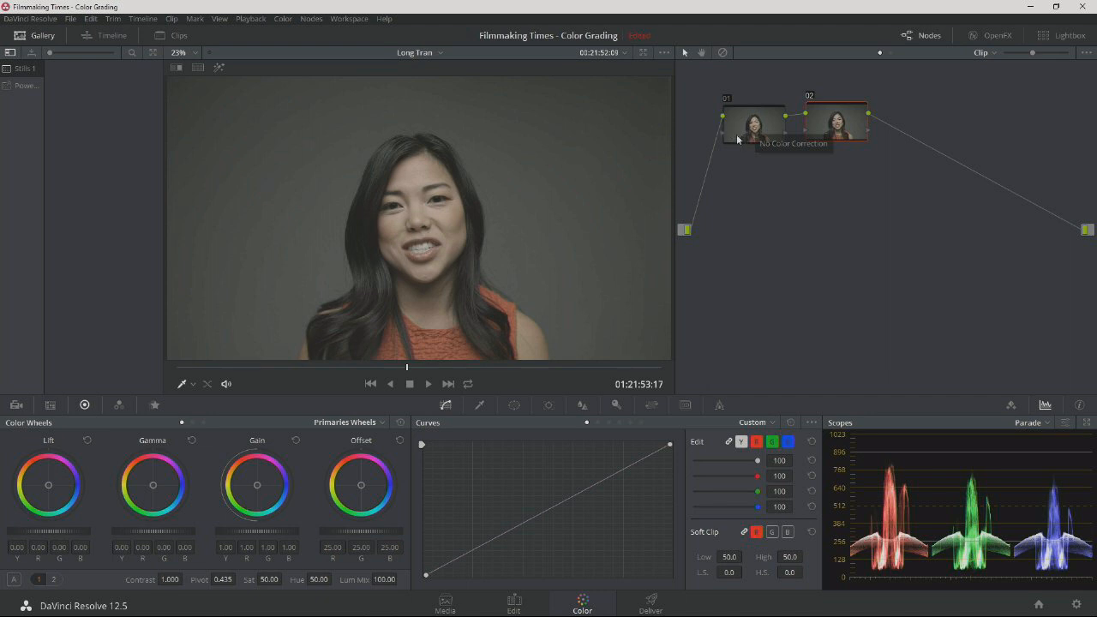
drag(830, 127, 825, 128)
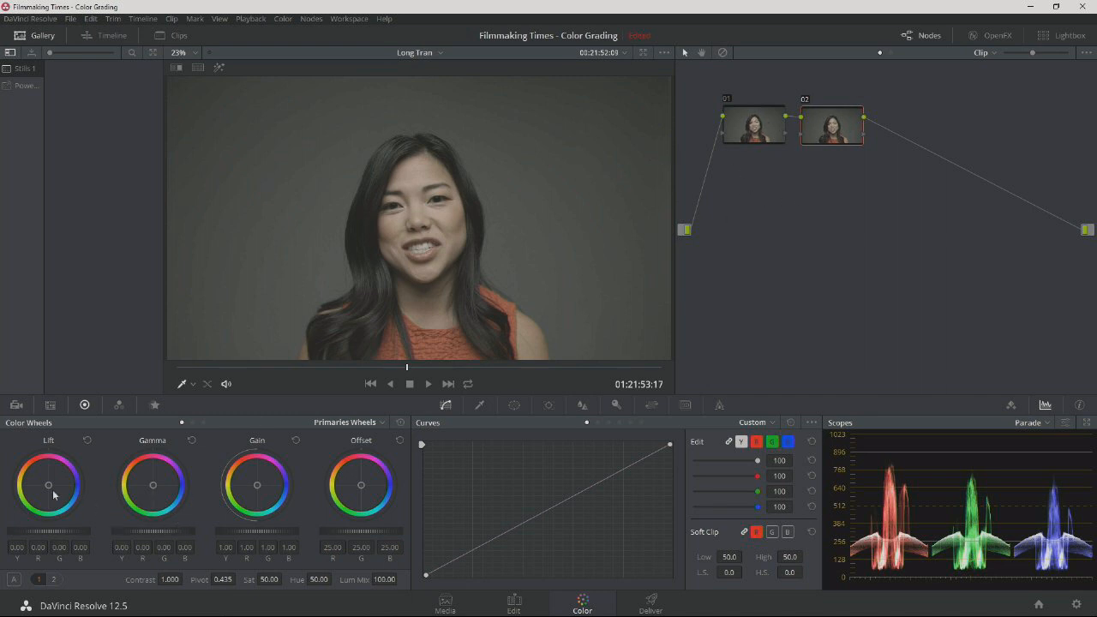
On node 02, shift Lift toward blue (R -0.08, G 0.01, B 0.14) and Gamma toward orange (R 0.08, G -0.01, B -0.11).
drag(50, 487, 57, 490)
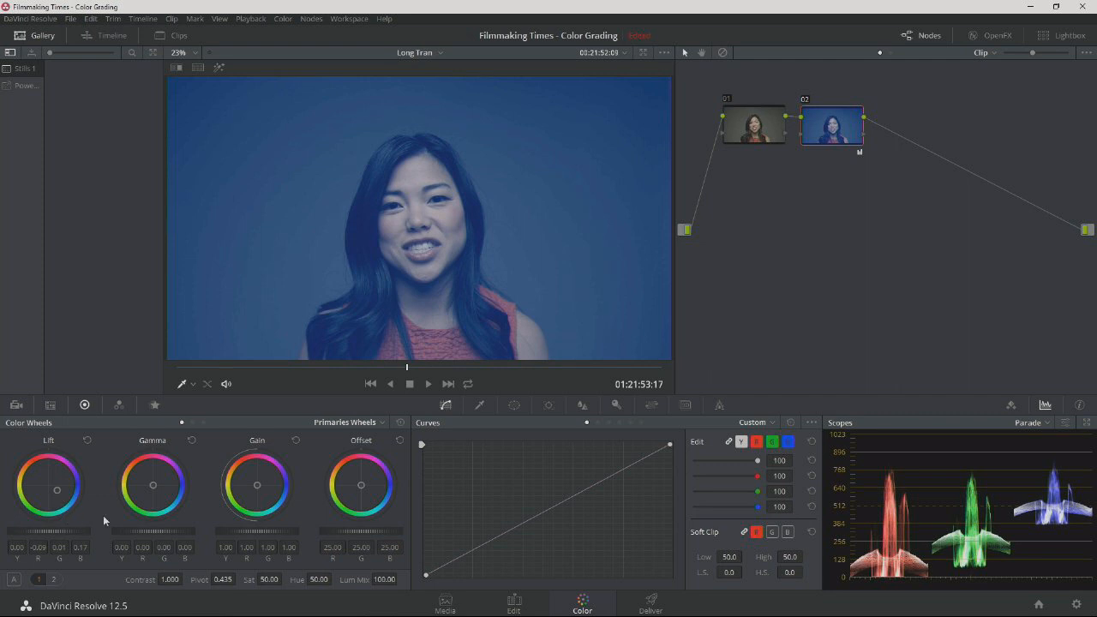
drag(153, 482, 142, 475)
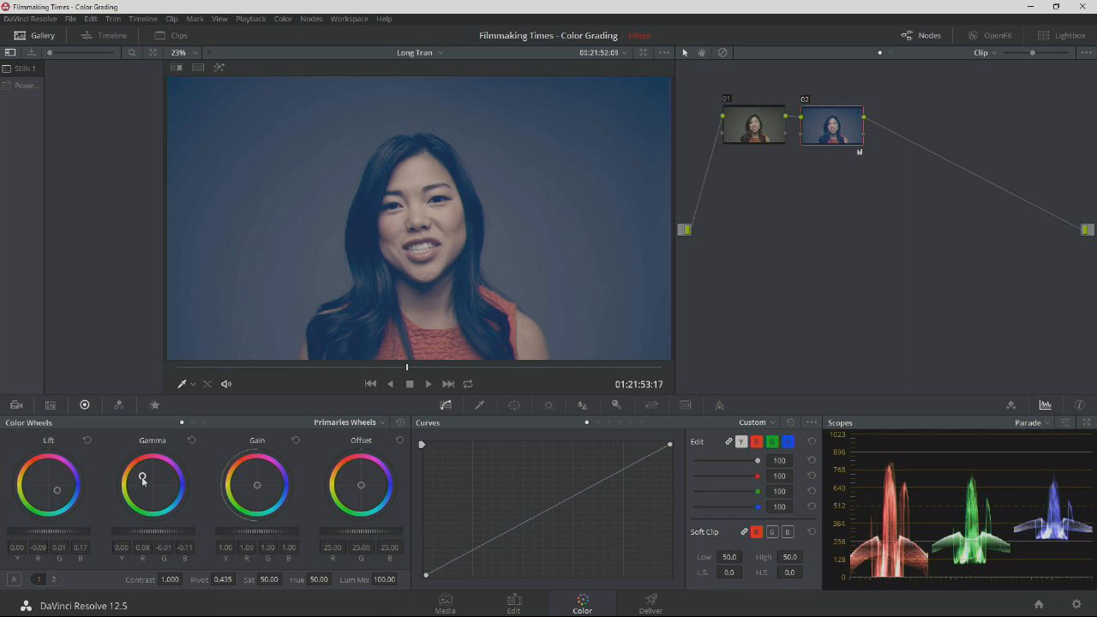
drag(57, 491, 55, 489)
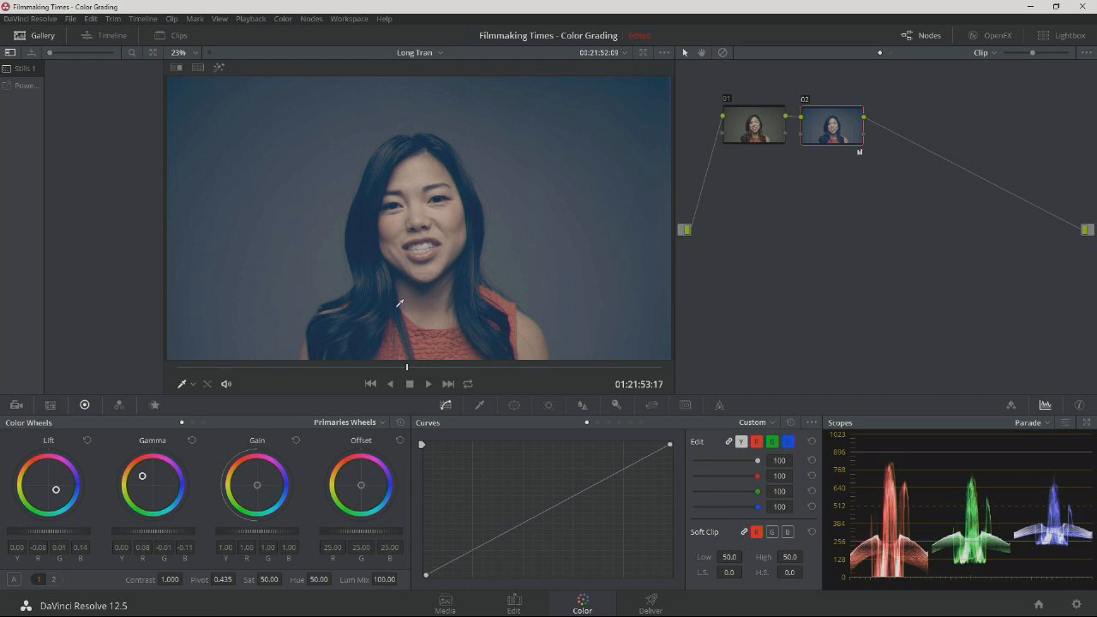
Toggle node 02 off and on to compare the image with and without its color shift.
click(805, 100)
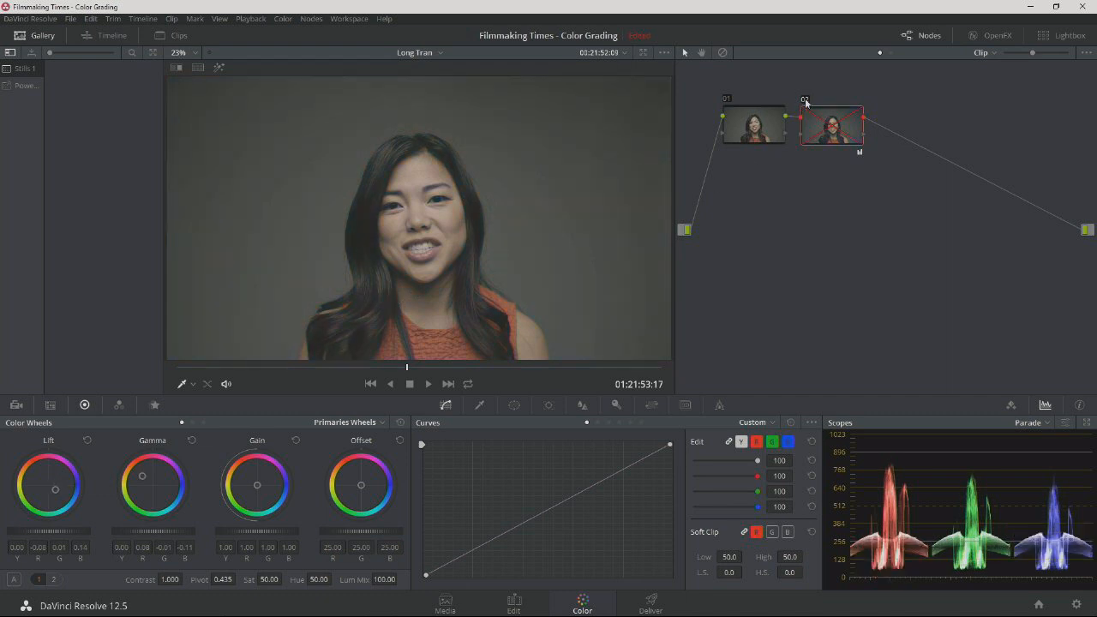
click(805, 101)
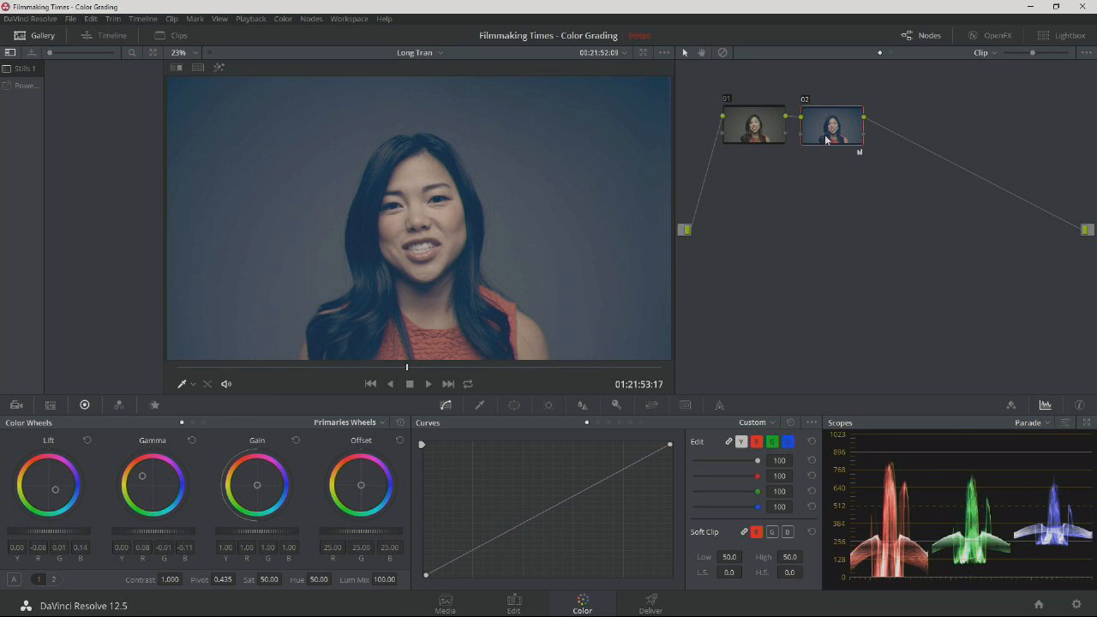
click(804, 101)
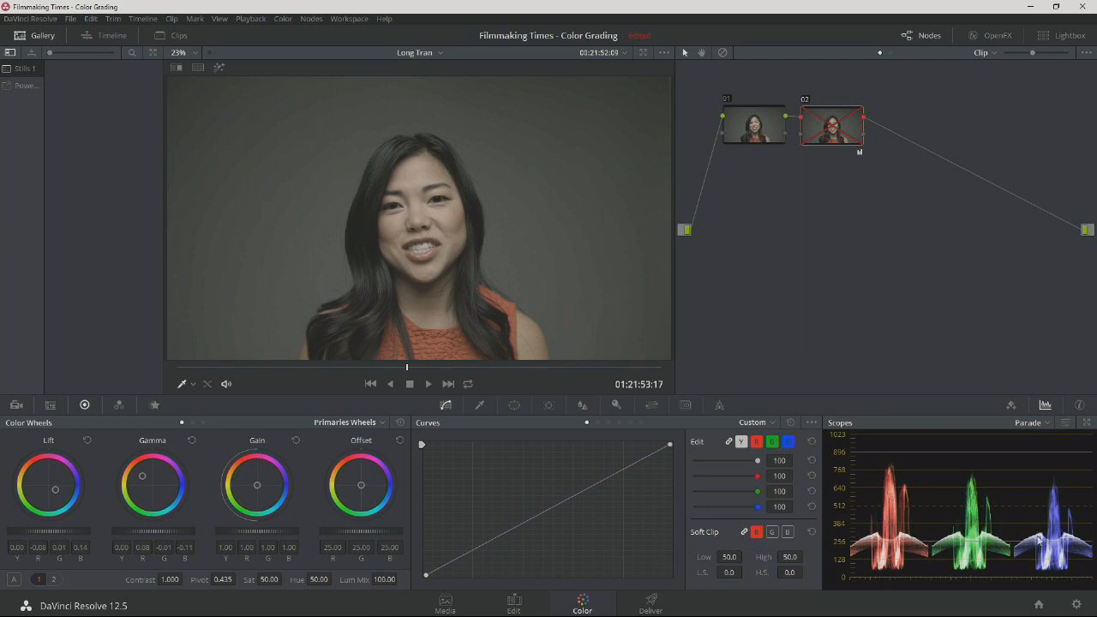
click(805, 101)
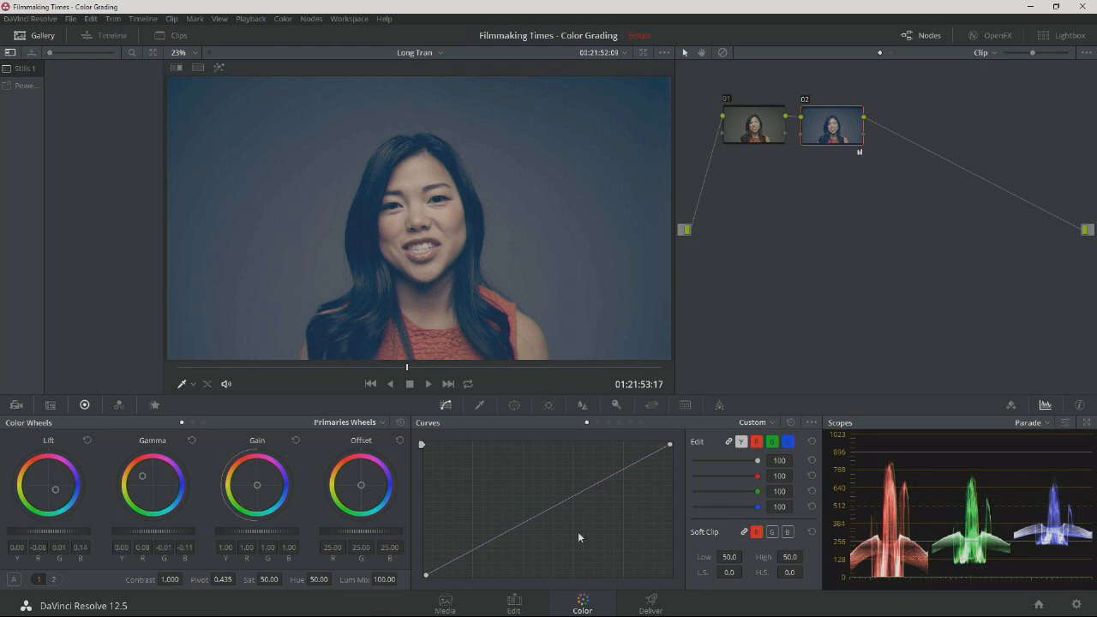
Add a serial node after node 02 and arrange the nodes in the node editor.
drag(835, 128, 839, 127)
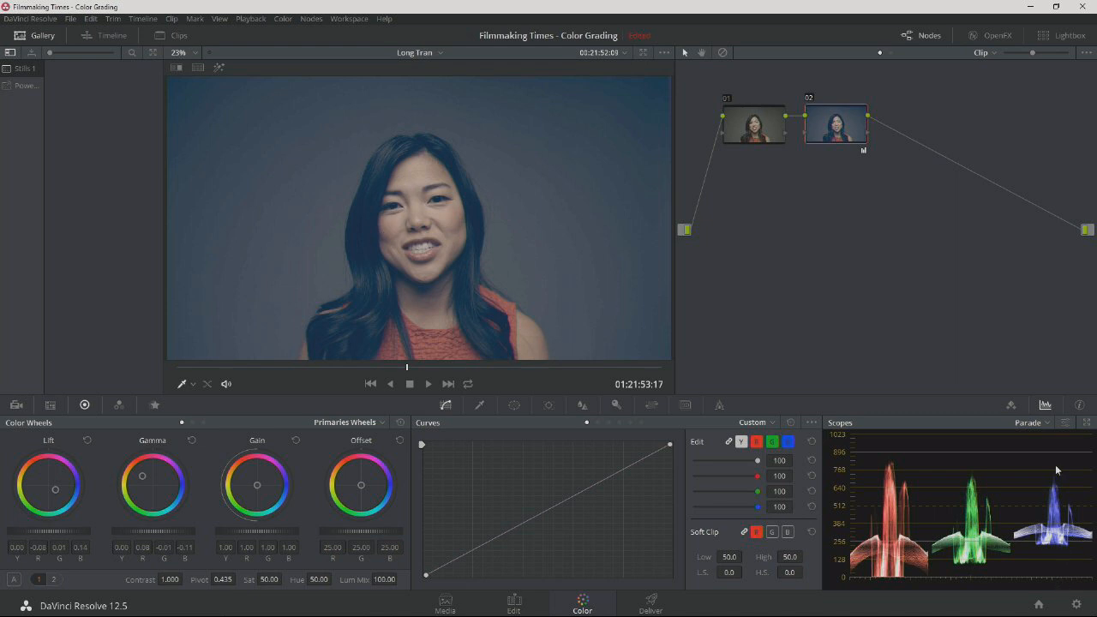
mouse_move(831, 126)
mouse_down()
mouse_move(851, 126)
mouse_move(836, 129)
mouse_up()
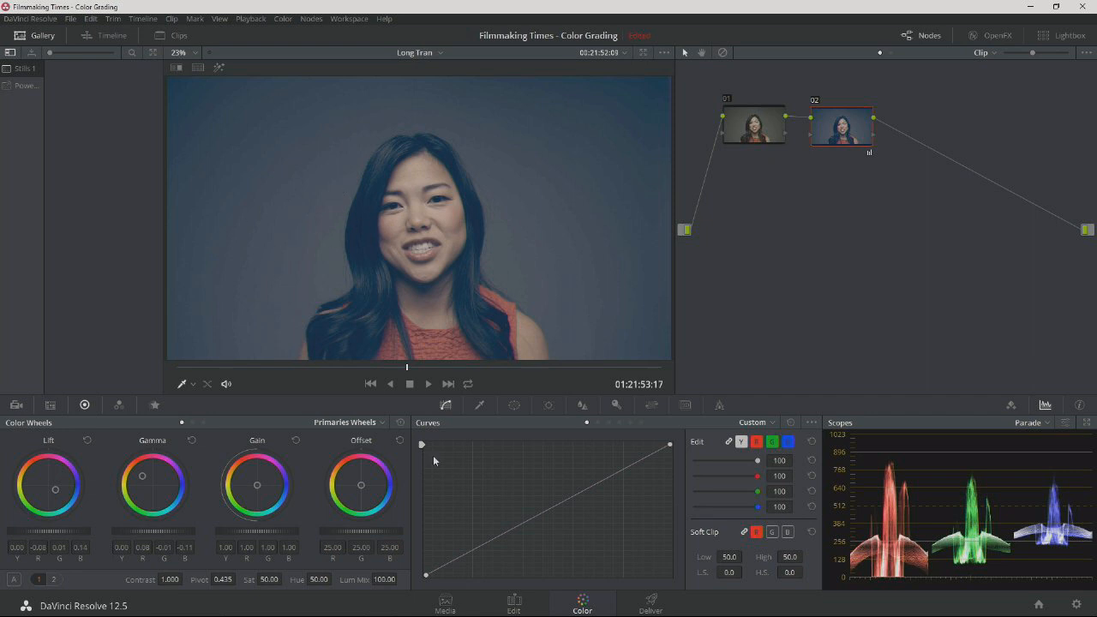
click(312, 19)
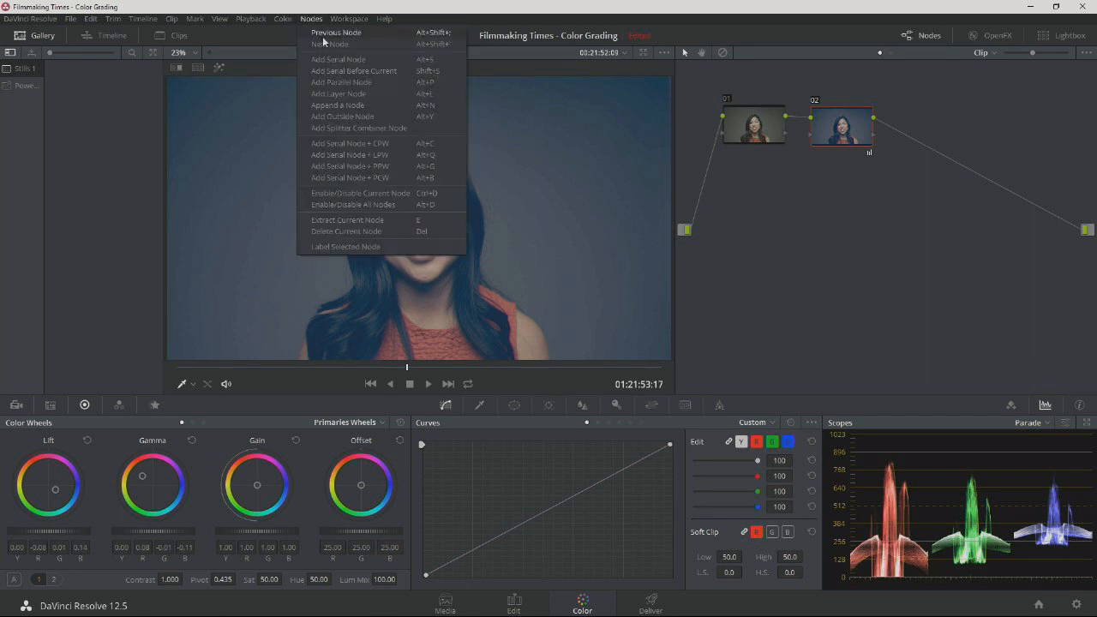
click(348, 60)
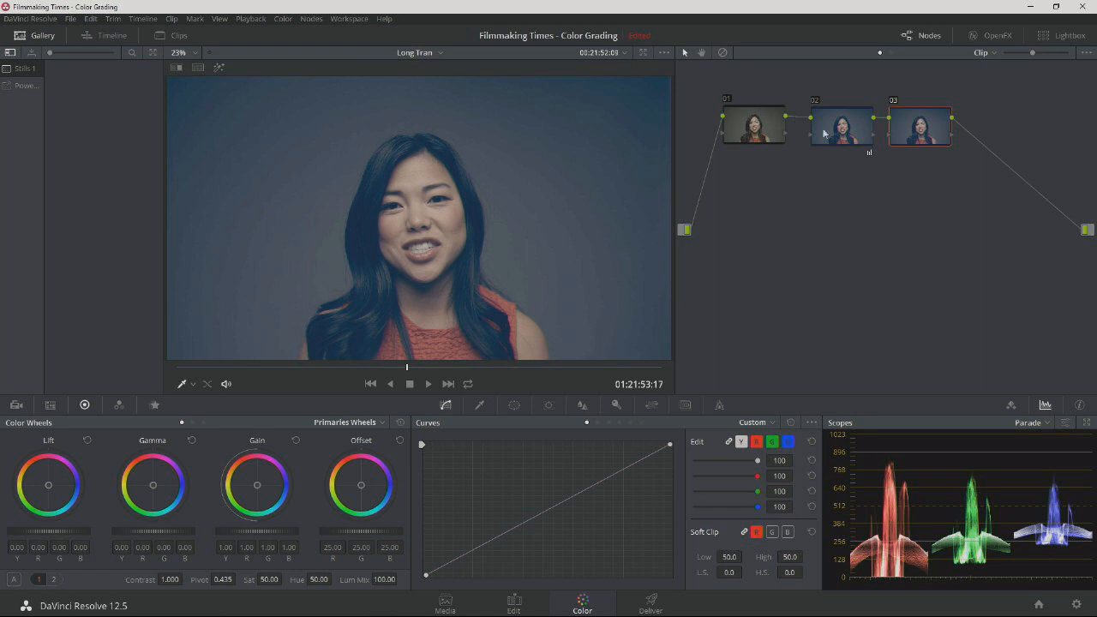
click(915, 129)
drag(905, 121, 906, 129)
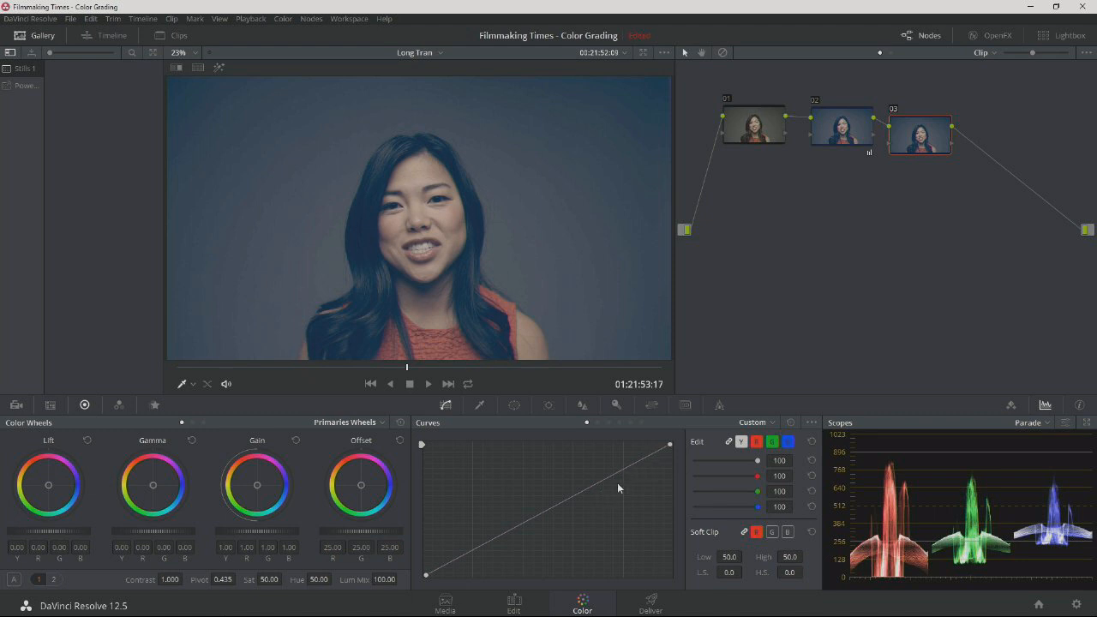
Switch node 03's curve to Lum Vs Sat and add an upper-midtone control point at about neutral saturation.
click(771, 423)
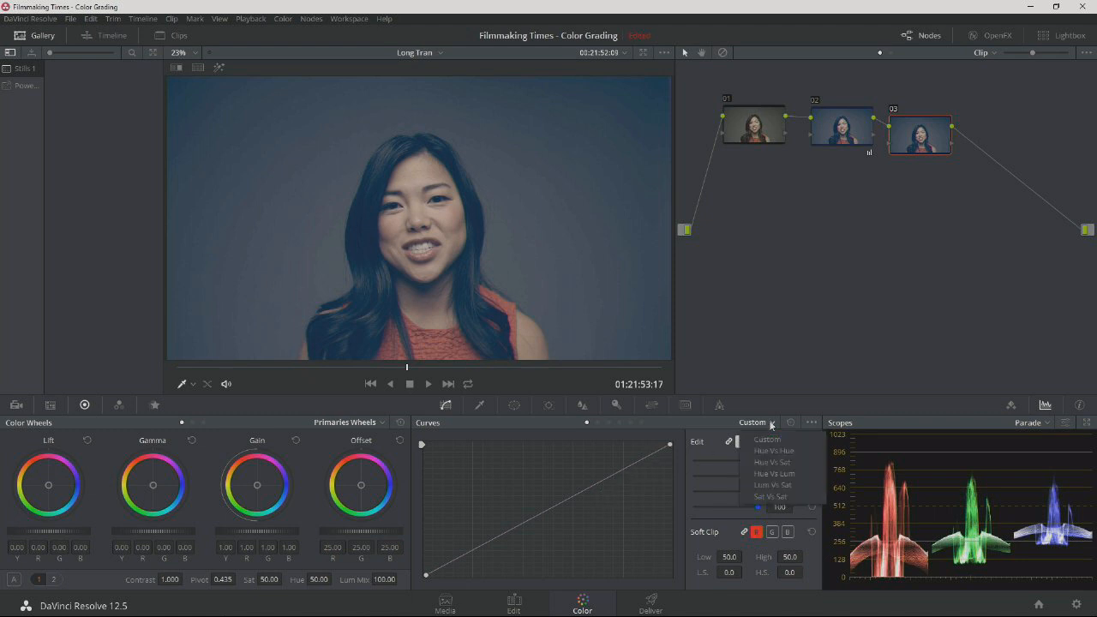
click(776, 485)
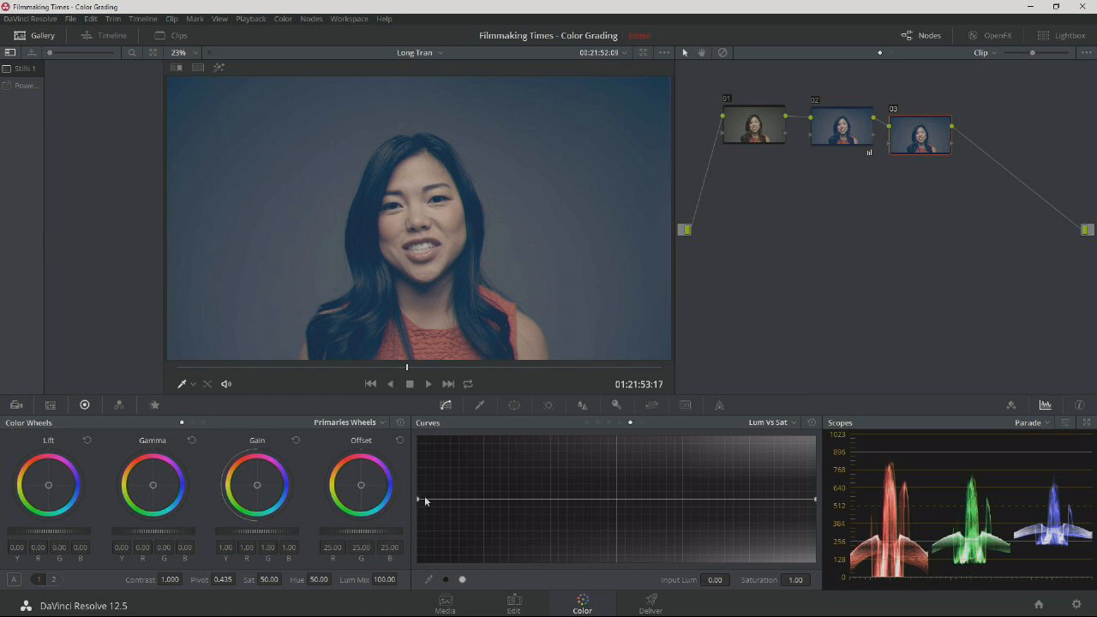
click(681, 499)
mouse_move(815, 500)
mouse_down()
mouse_move(810, 403)
mouse_move(812, 540)
mouse_move(810, 500)
mouse_up()
drag(681, 499, 665, 435)
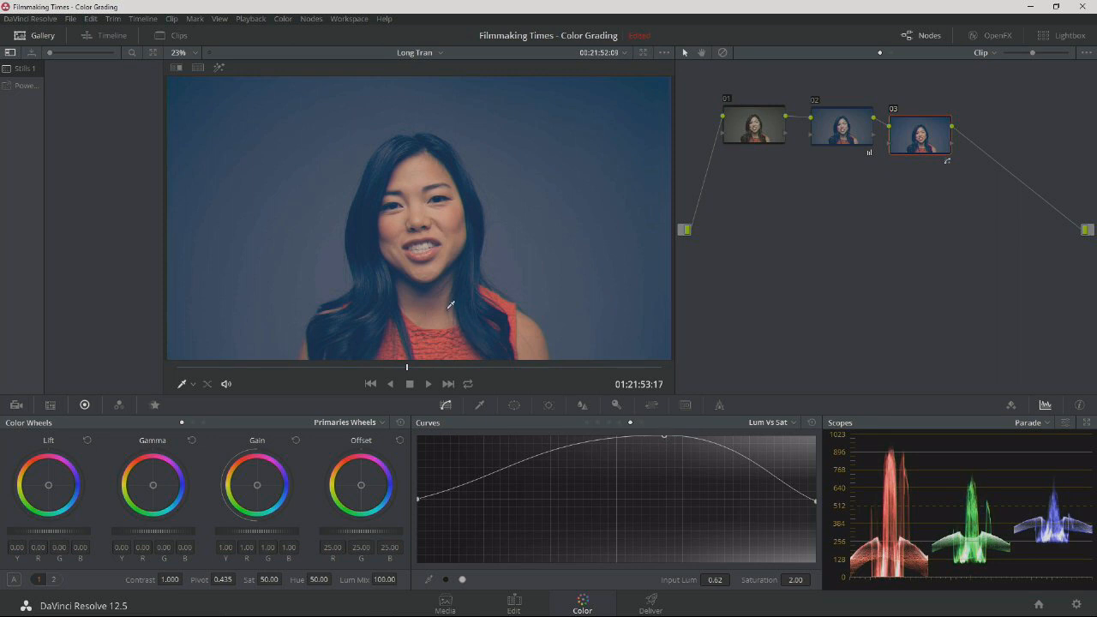
drag(666, 437, 650, 499)
Shape node 03's Lum Vs Sat curve with a shadow point at luminance 0.19, saturation 0.96, and lower the black endpoint to saturation 0.00.
drag(419, 504, 406, 546)
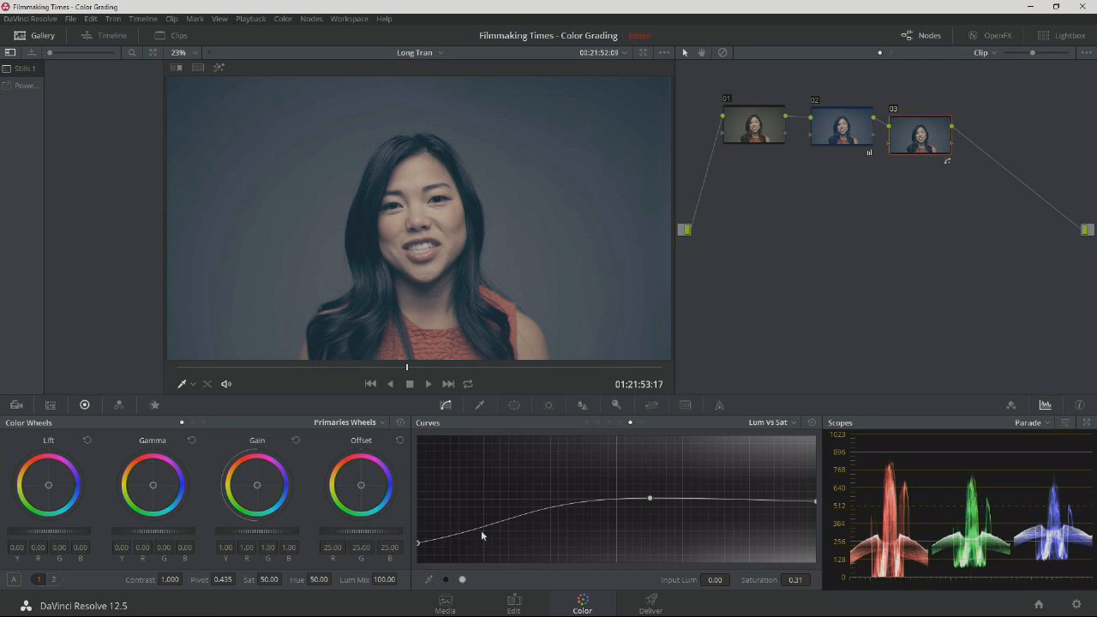
click(517, 515)
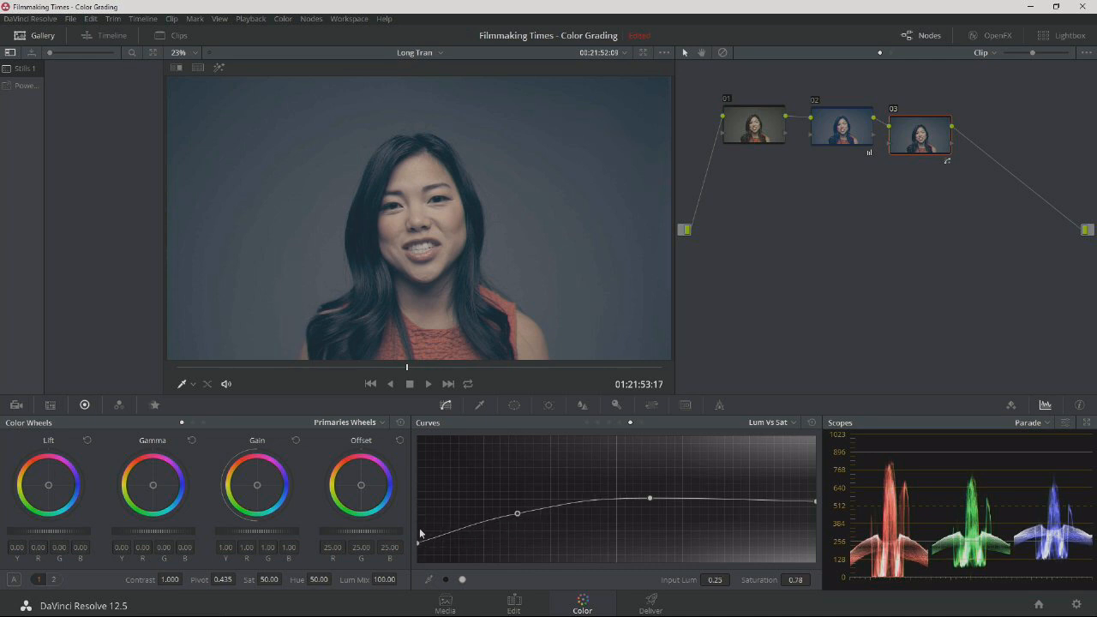
drag(418, 543, 418, 546)
drag(517, 516, 495, 504)
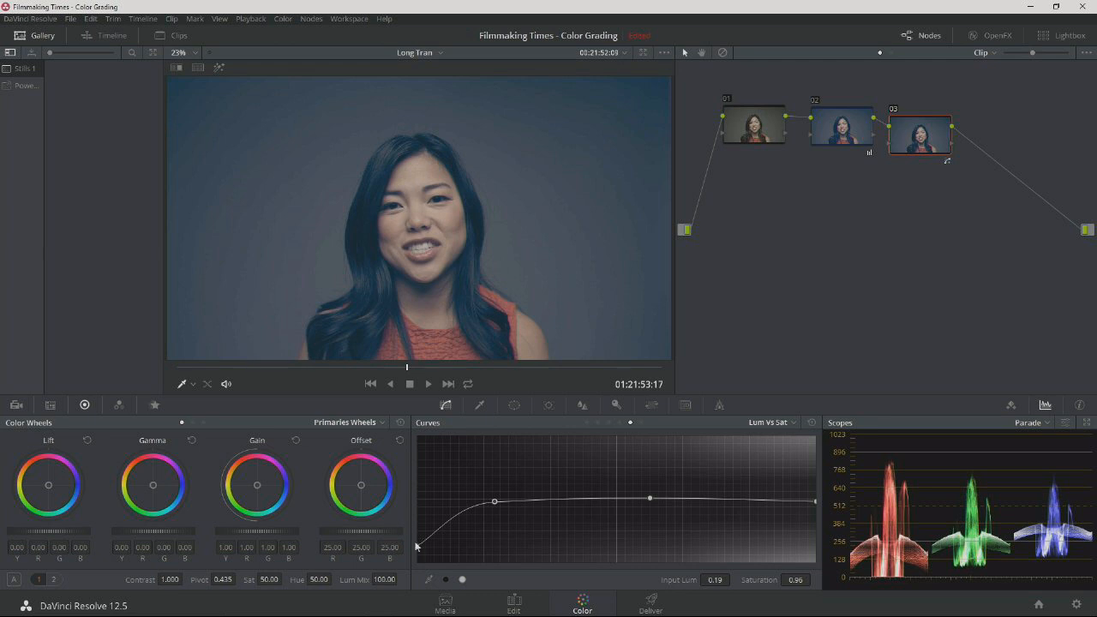
drag(419, 548, 420, 561)
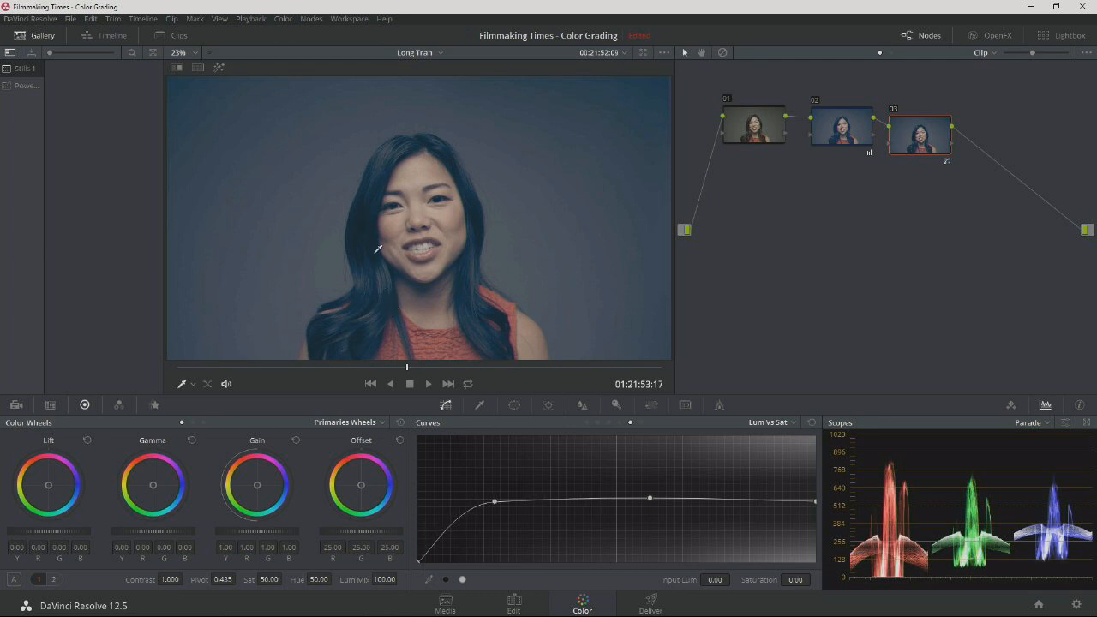
Toggle node 03 off and on to compare its shadow desaturation in the full frame and close up on the face and hair.
click(893, 109)
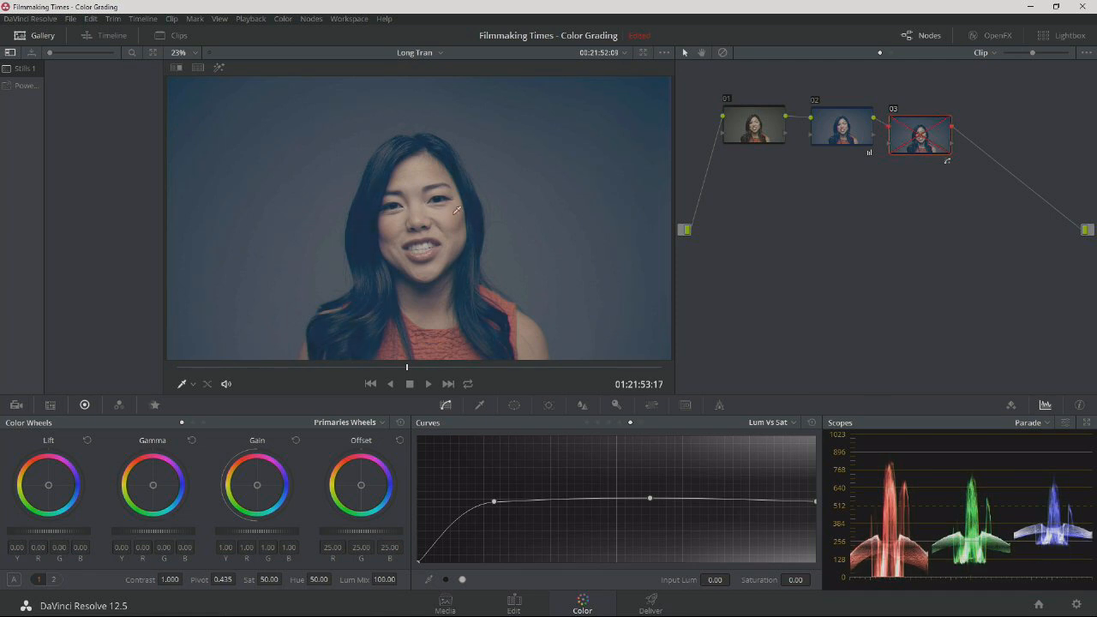
click(894, 110)
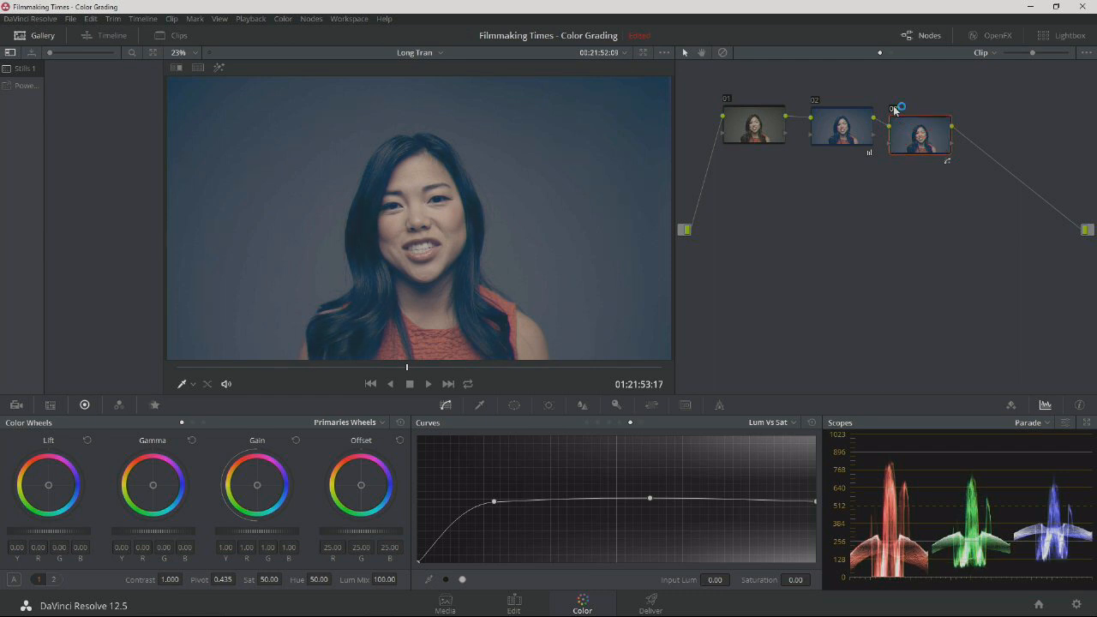
click(185, 54)
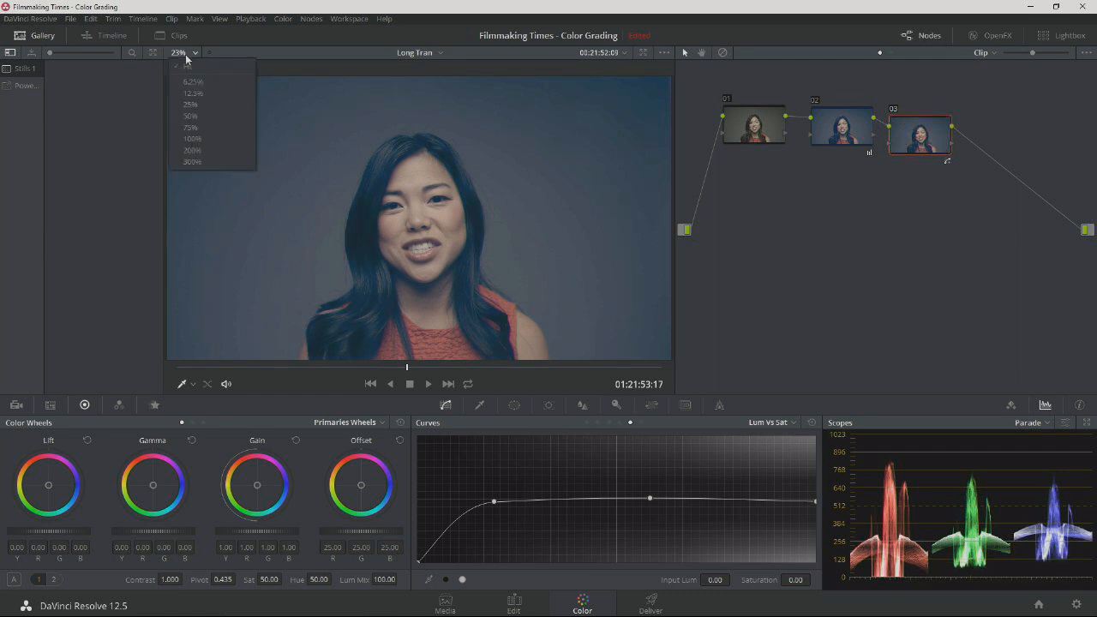
click(205, 118)
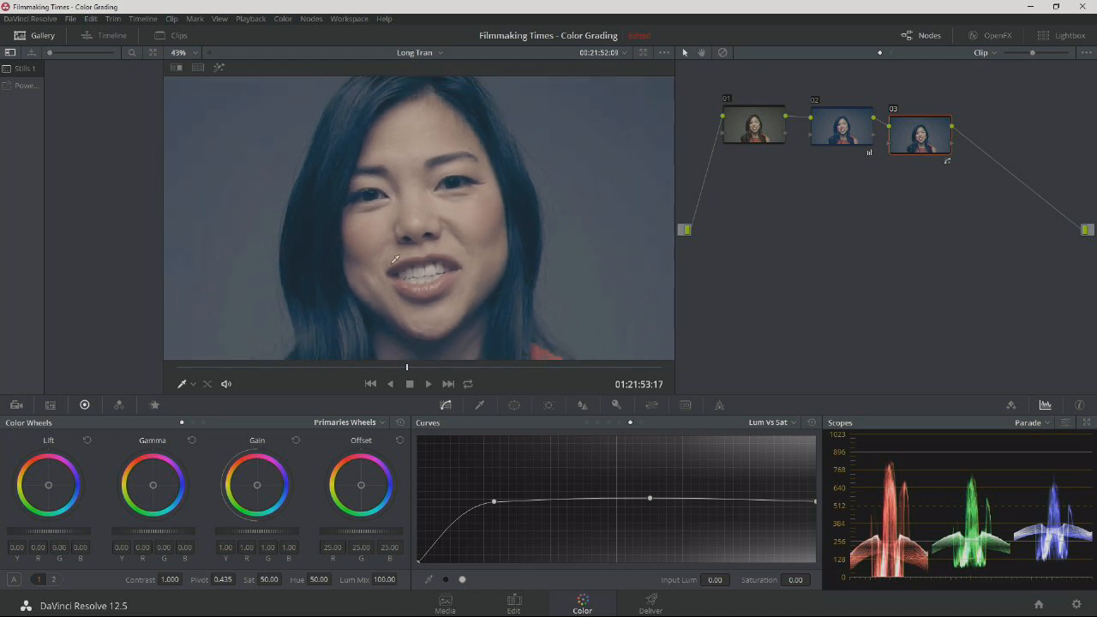
scroll(400, 187, down, 1)
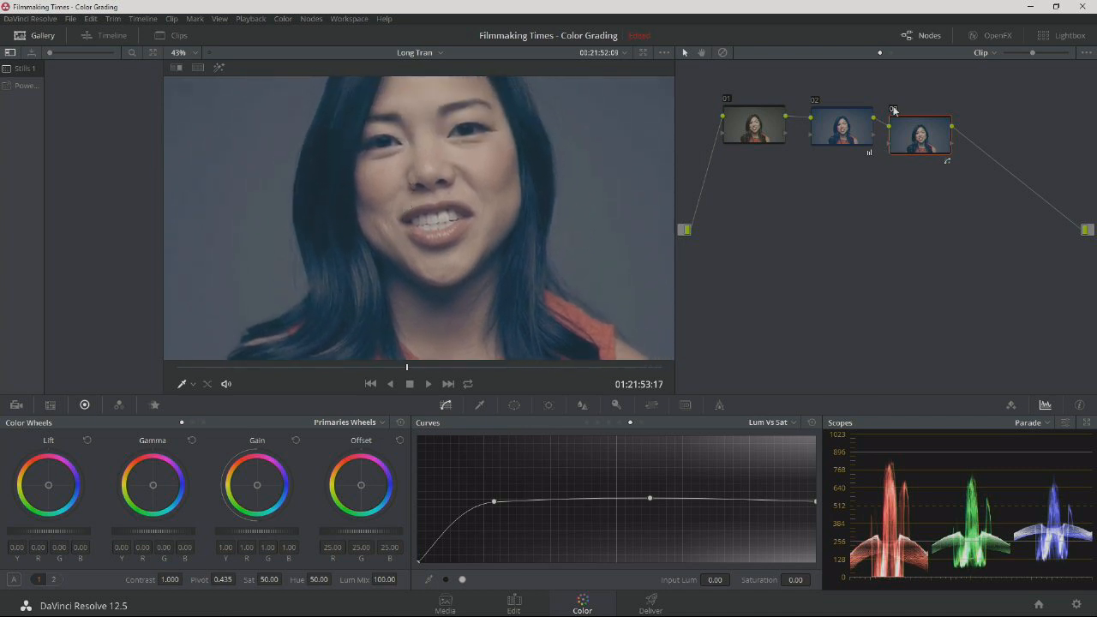
key(ctrl+d)
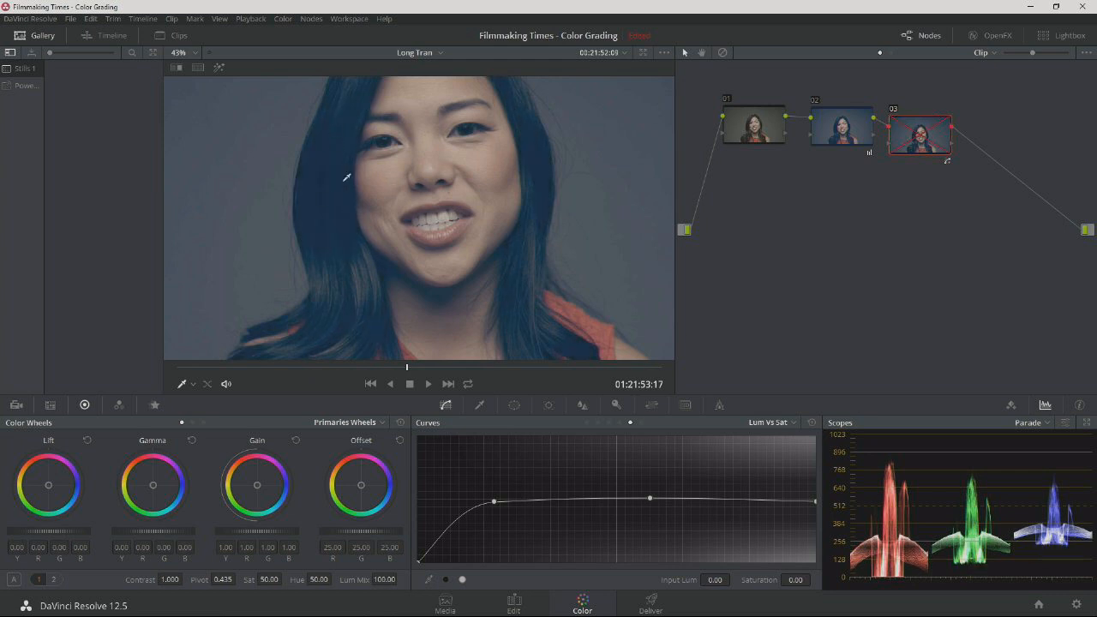
click(894, 110)
Save the project and toggle the whole grade off and on to compare it with the ungraded image.
key(ctrl+s)
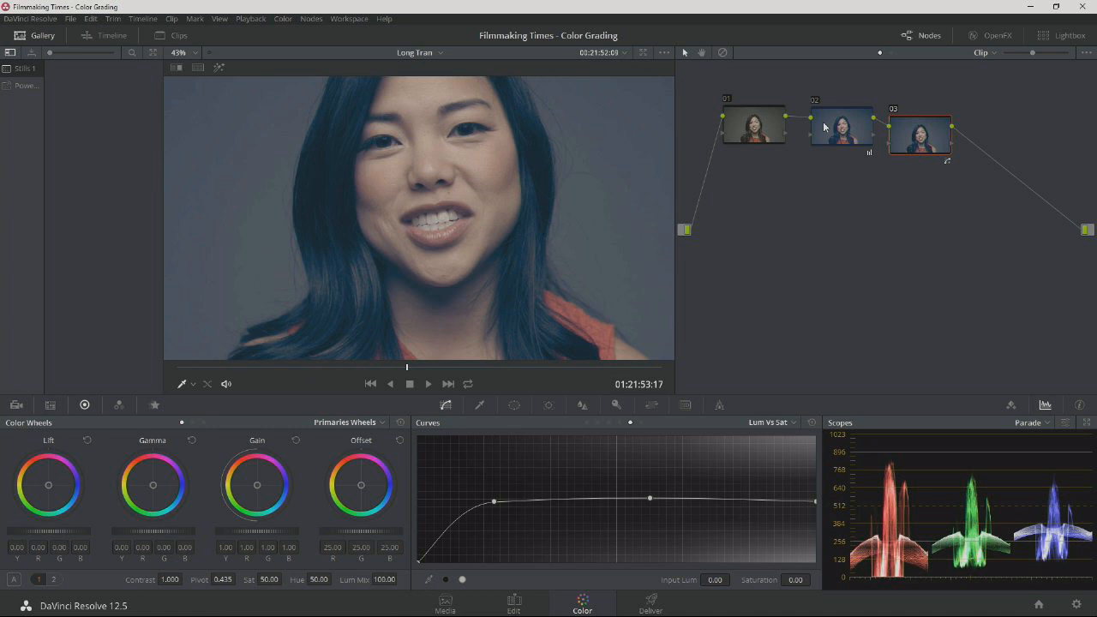
key(alt+d)
key(alt+d)
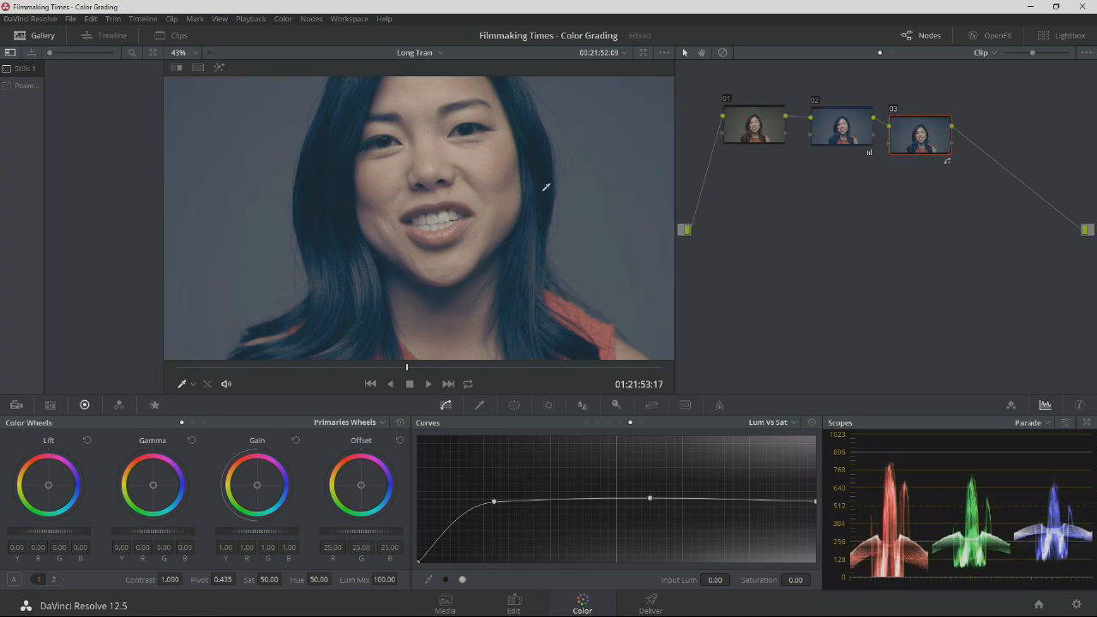
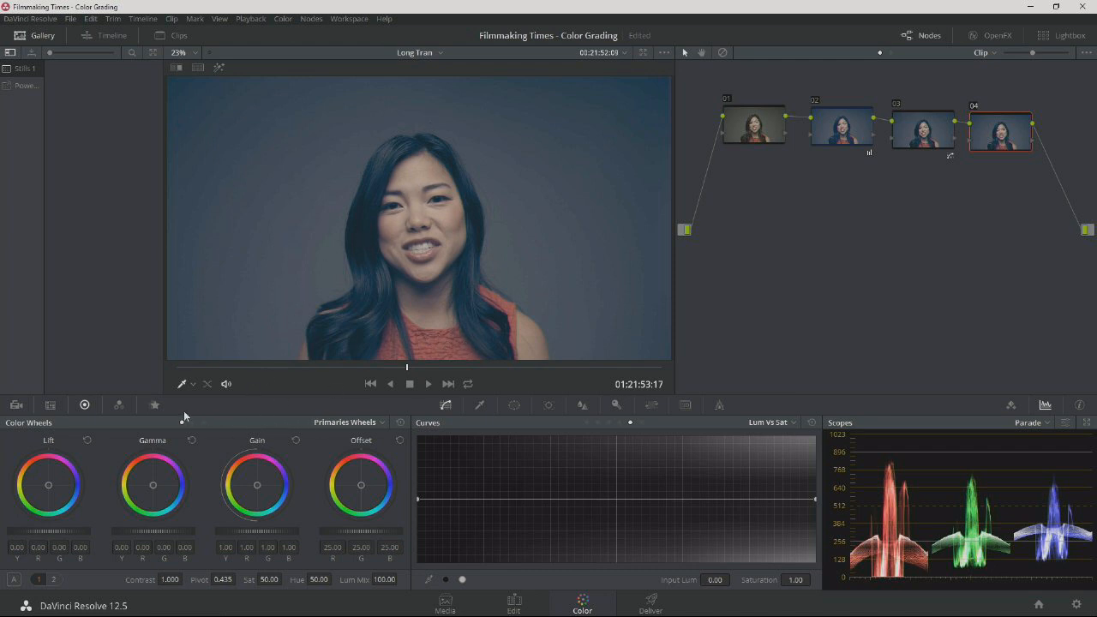
Lower node 04's offset to 17.95 and add a circular window to the node.
drag(349, 532, 328, 532)
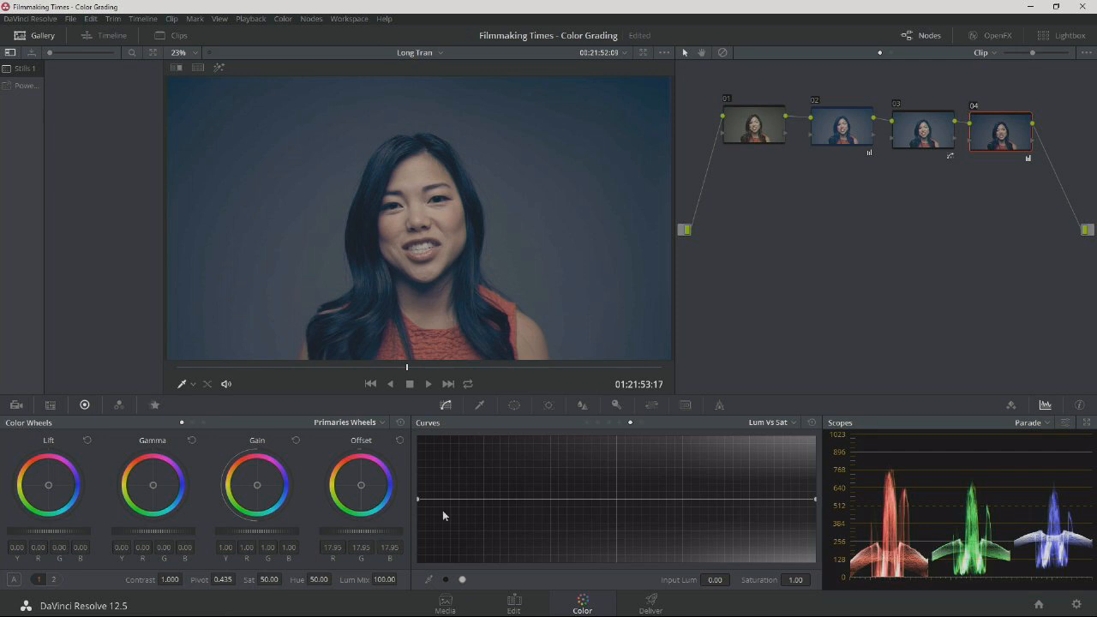
mouse_move(983, 137)
mouse_down()
mouse_move(993, 153)
mouse_move(989, 141)
mouse_up()
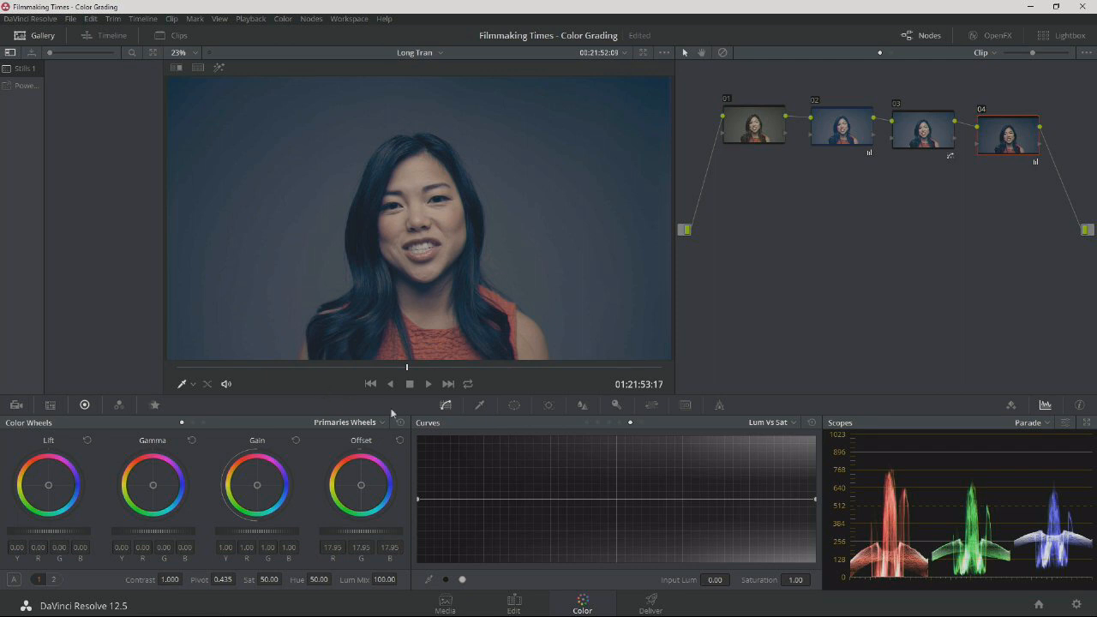
click(514, 405)
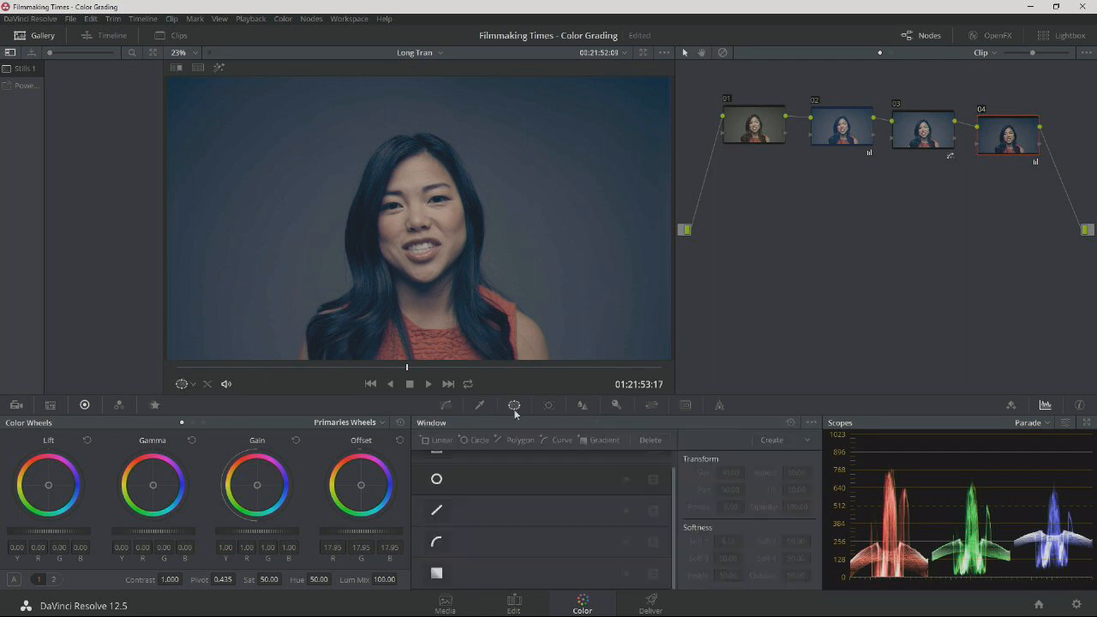
click(436, 478)
Shape the circular window around the woman's head and shoulders with size 59.26, aspect 37.96, pan 50.48, tilt 42.88 and softness 22.95.
drag(420, 297, 419, 359)
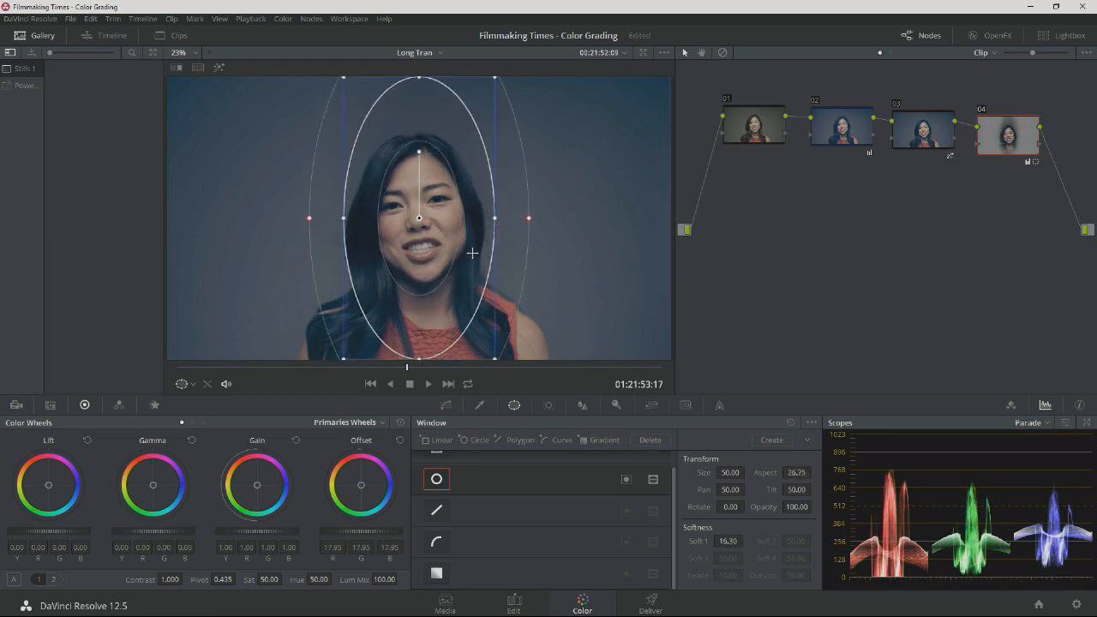
drag(494, 221, 550, 220)
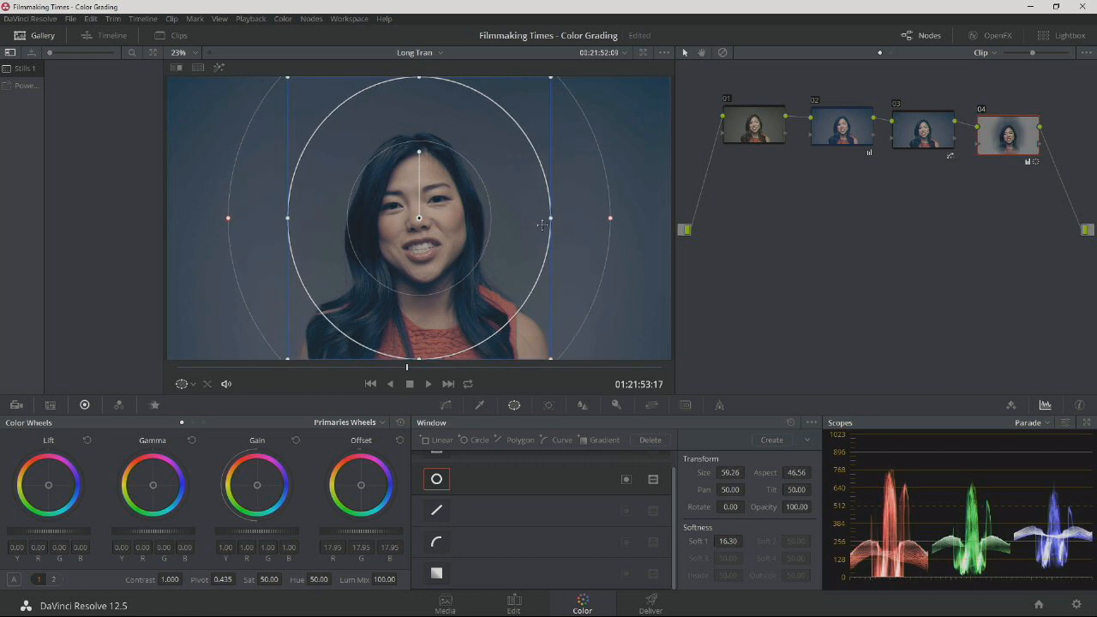
drag(444, 250, 449, 326)
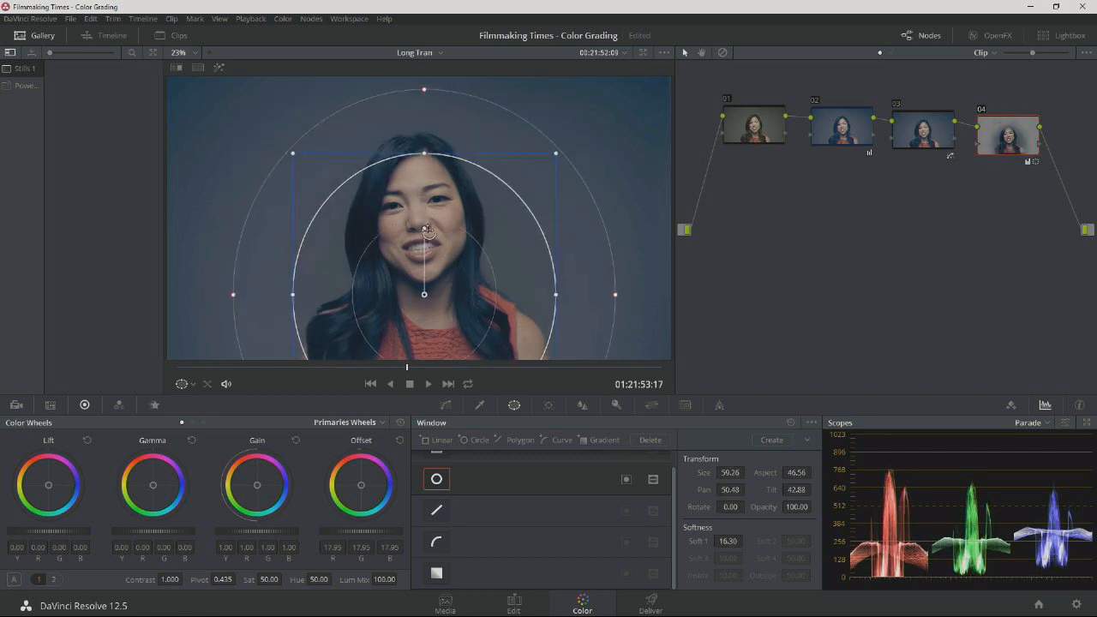
drag(424, 153, 424, 121)
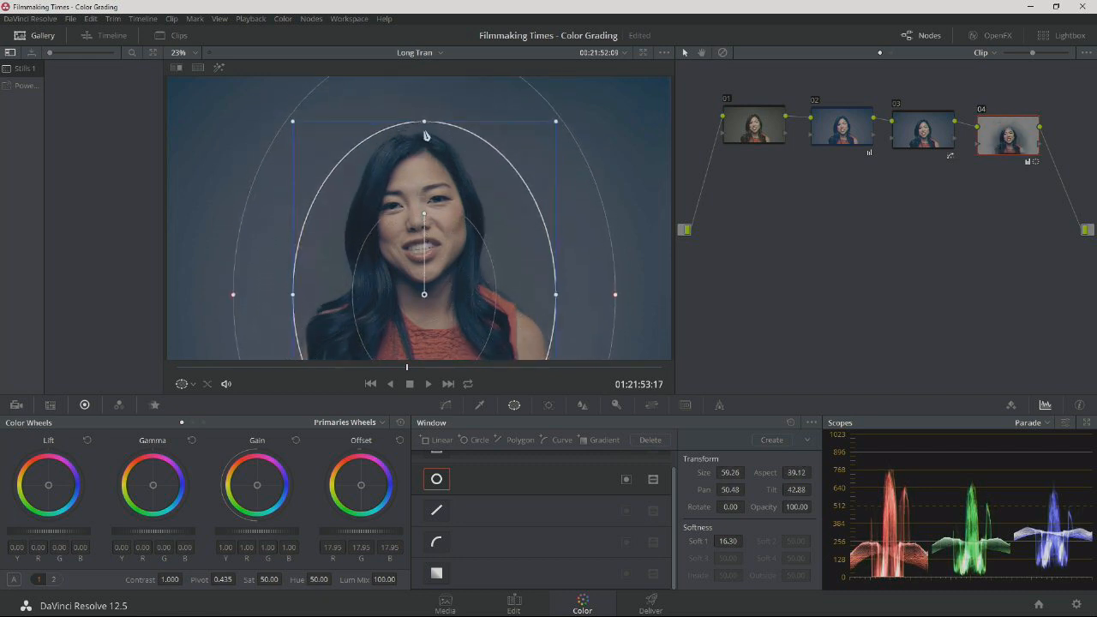
drag(617, 297, 639, 294)
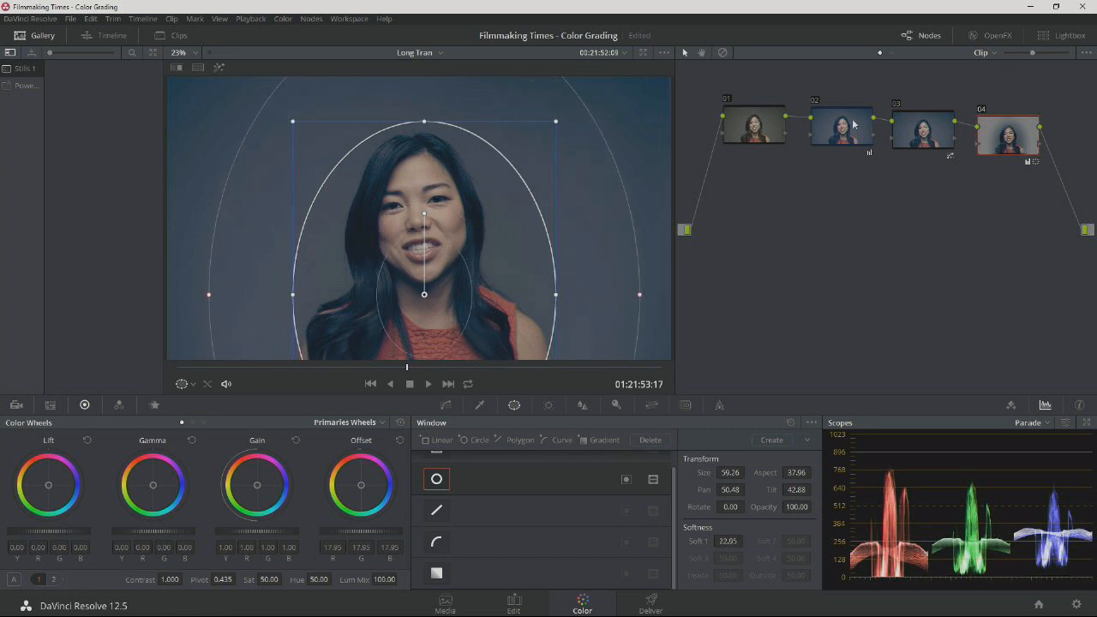
Invert node 04's window so the darkening falls outside it, and widen it to size 61.32, aspect 41.55.
click(983, 111)
click(982, 111)
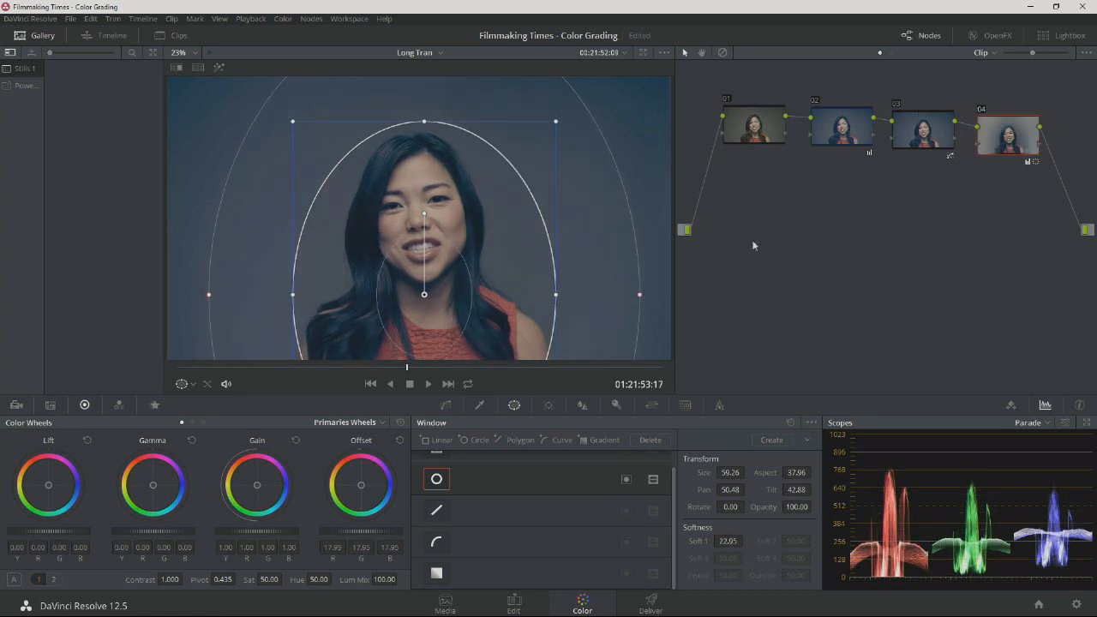
click(626, 479)
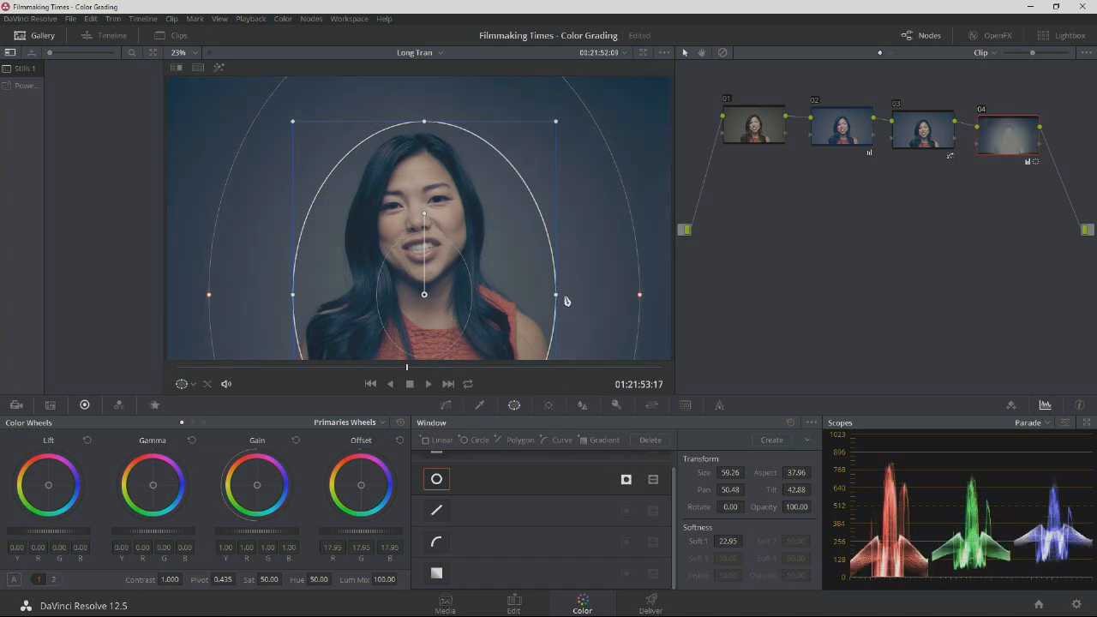
drag(559, 298, 570, 298)
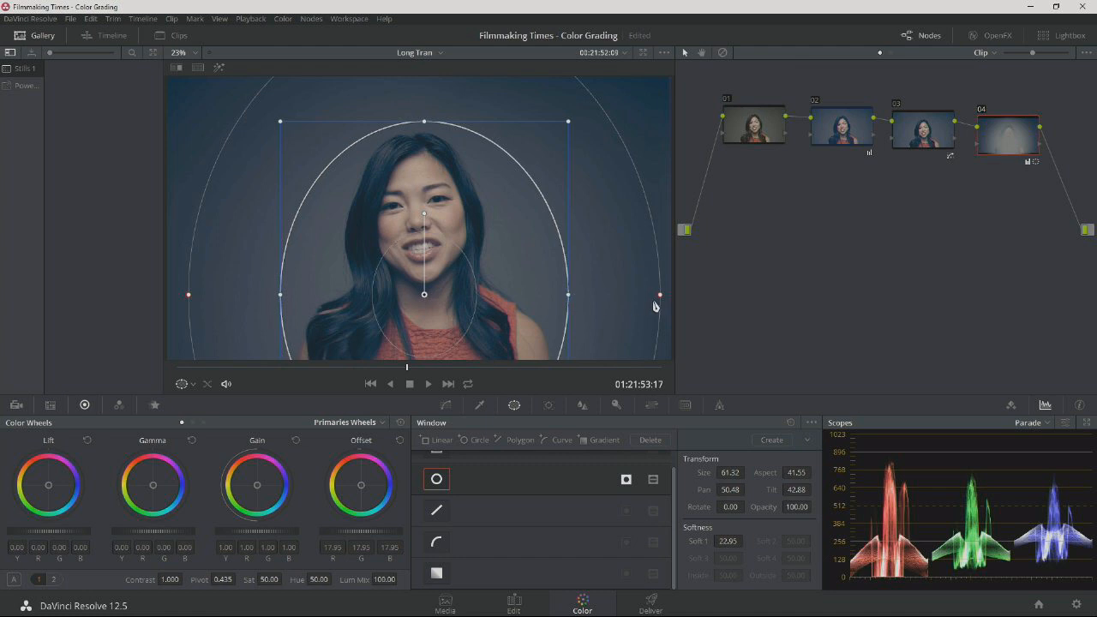
Toggle node 04 off and on repeatedly to compare the image with and without the vignette.
click(982, 109)
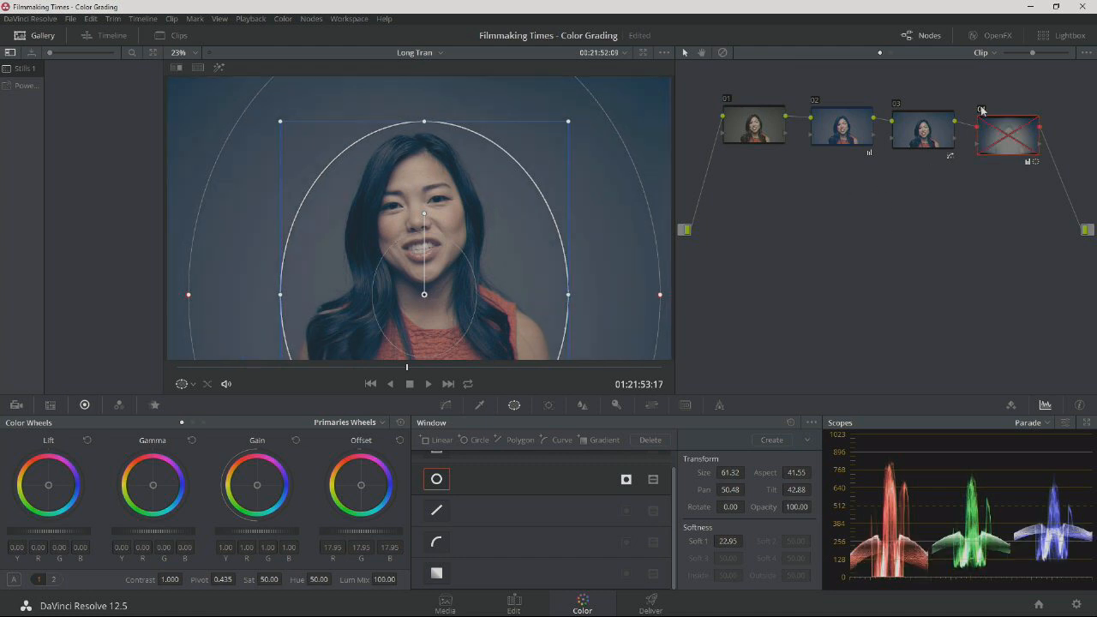
click(982, 110)
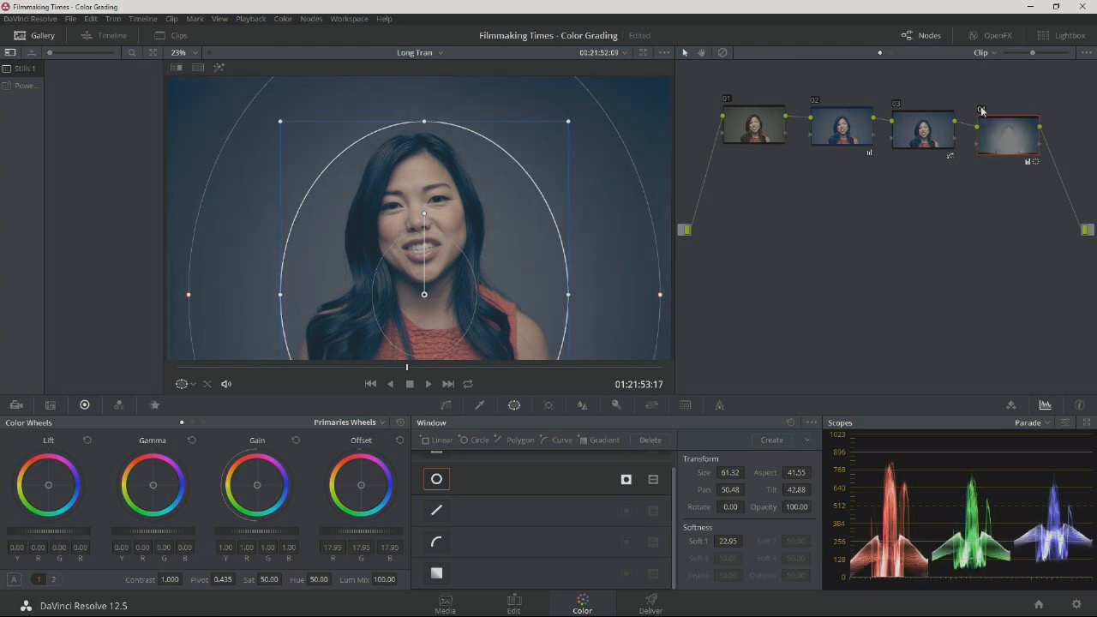
click(919, 138)
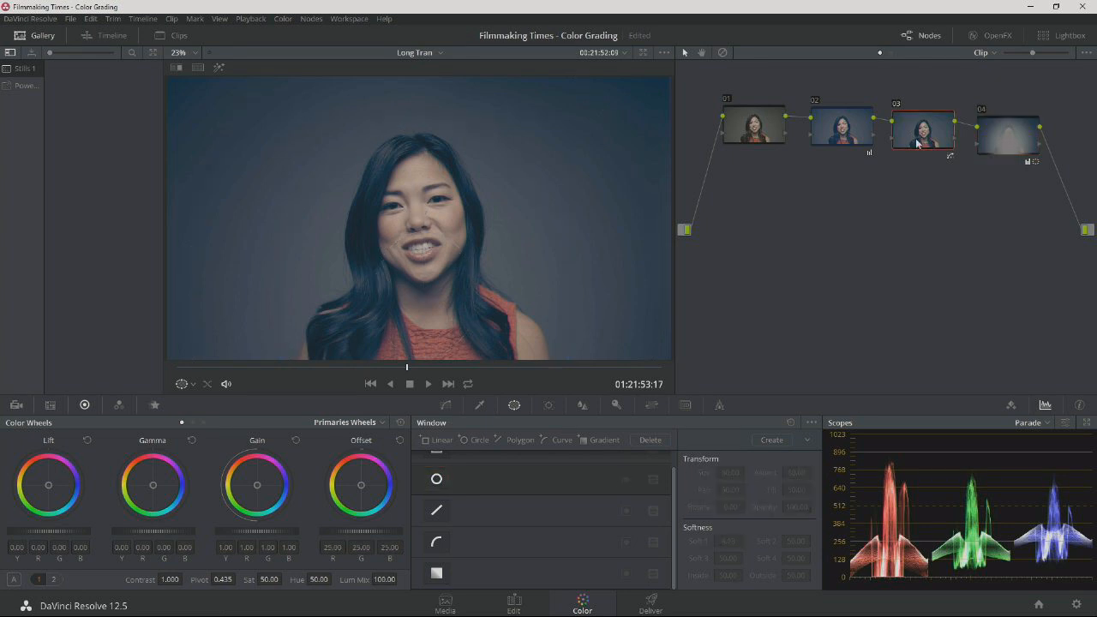
click(982, 110)
click(982, 110)
click(982, 109)
click(982, 110)
Brighten the whole image in node 01 by raising its offset to 31.30.
click(761, 126)
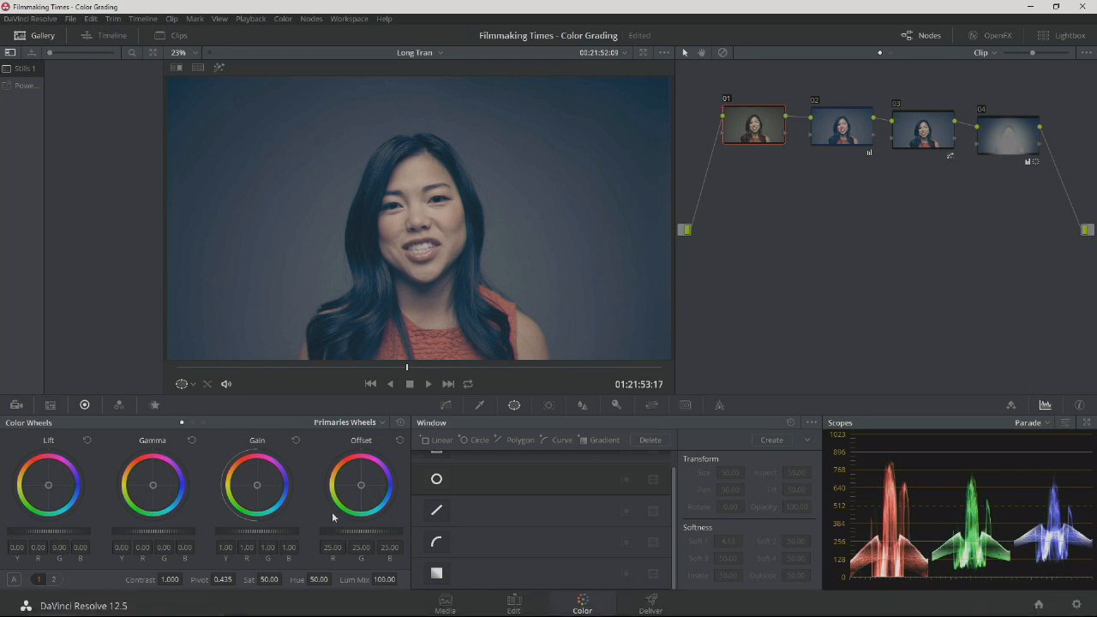
drag(361, 531, 380, 532)
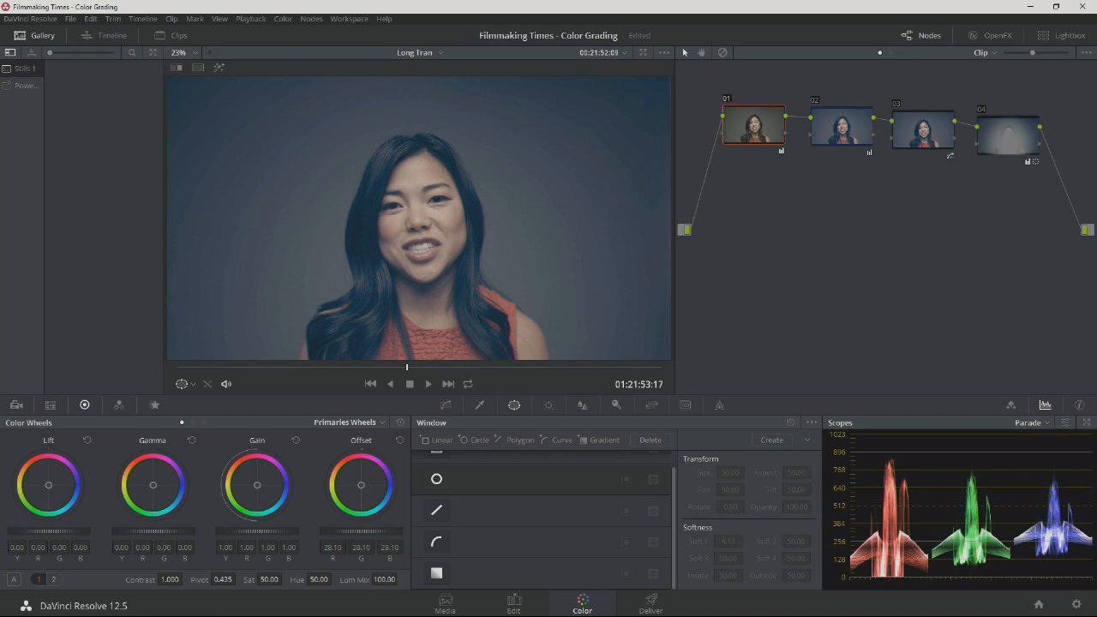
drag(361, 531, 384, 537)
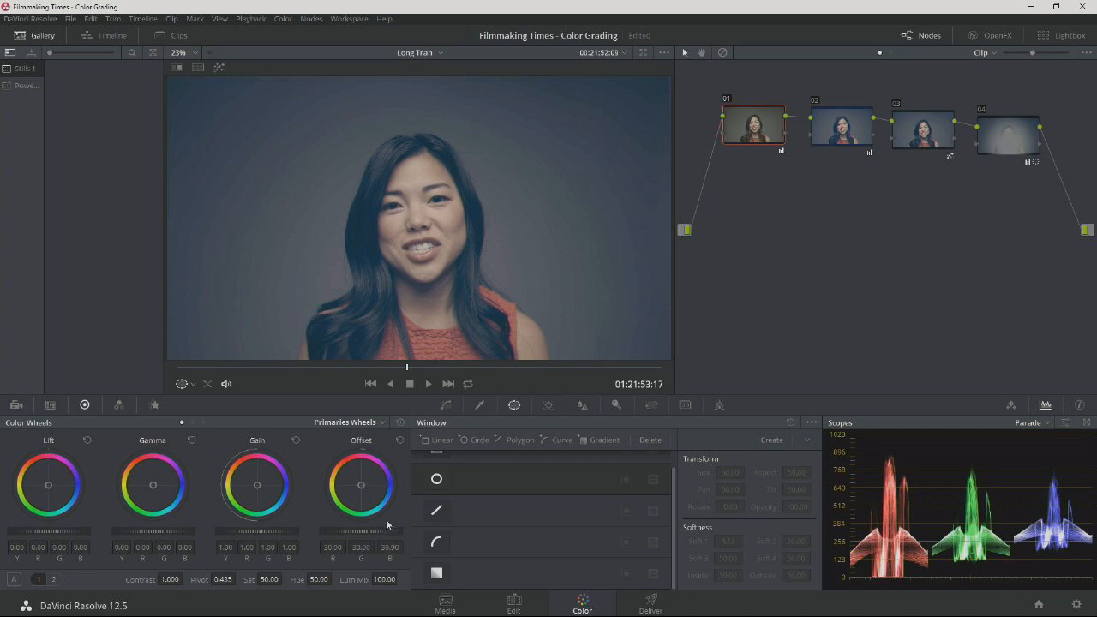
drag(356, 531, 369, 532)
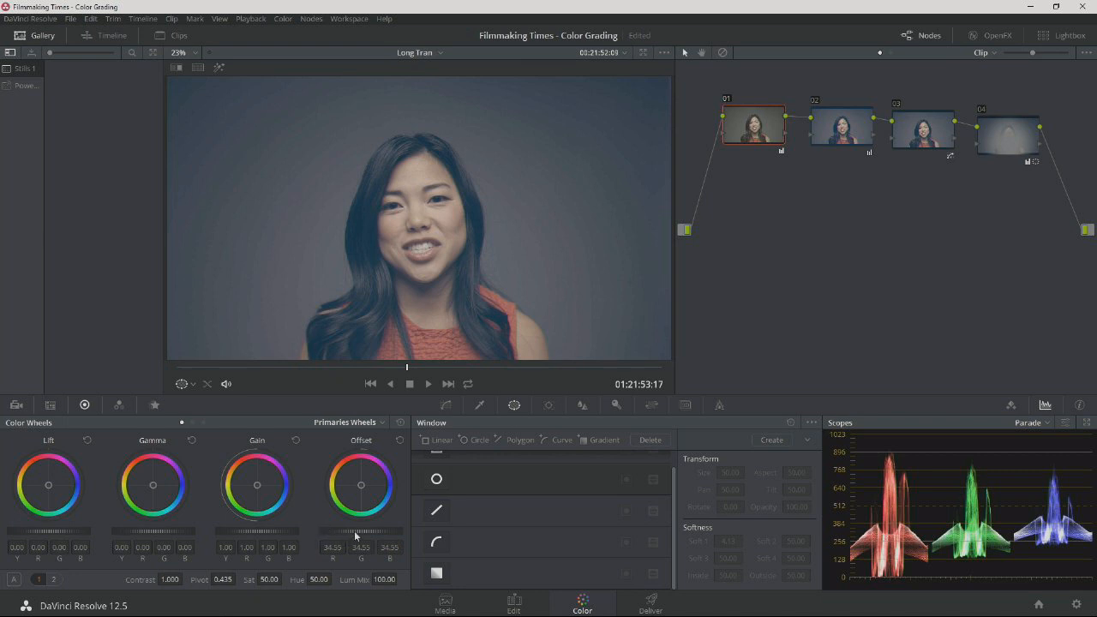
drag(366, 531, 360, 532)
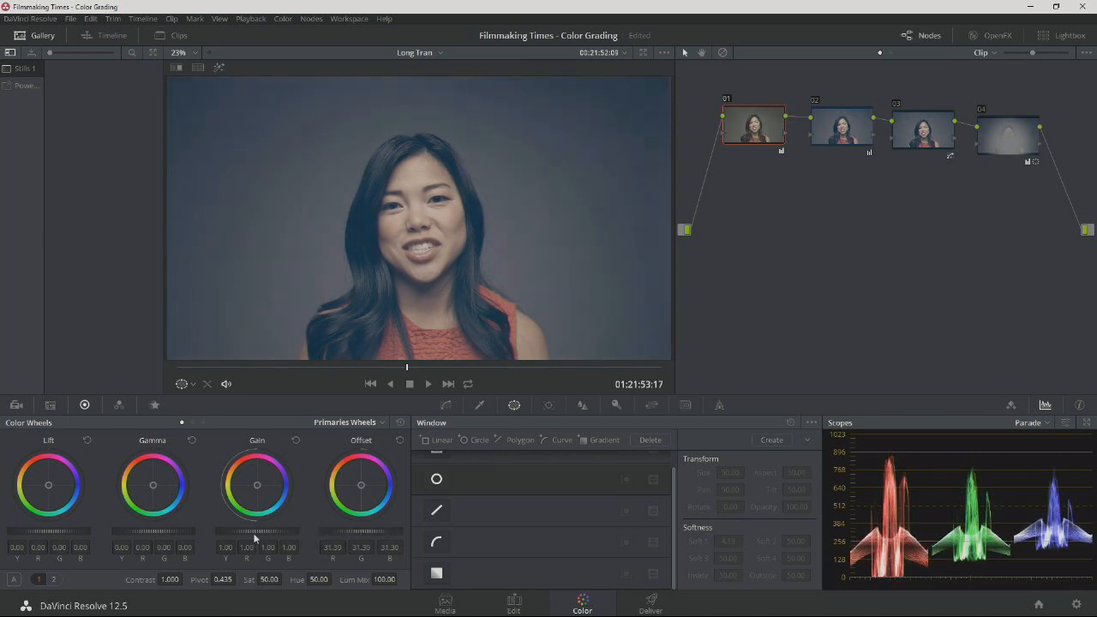
Adjust node 01's tonal balance with gain at 1.16, gamma at 0.05 and lift at -0.01.
drag(256, 533, 280, 532)
drag(152, 531, 190, 537)
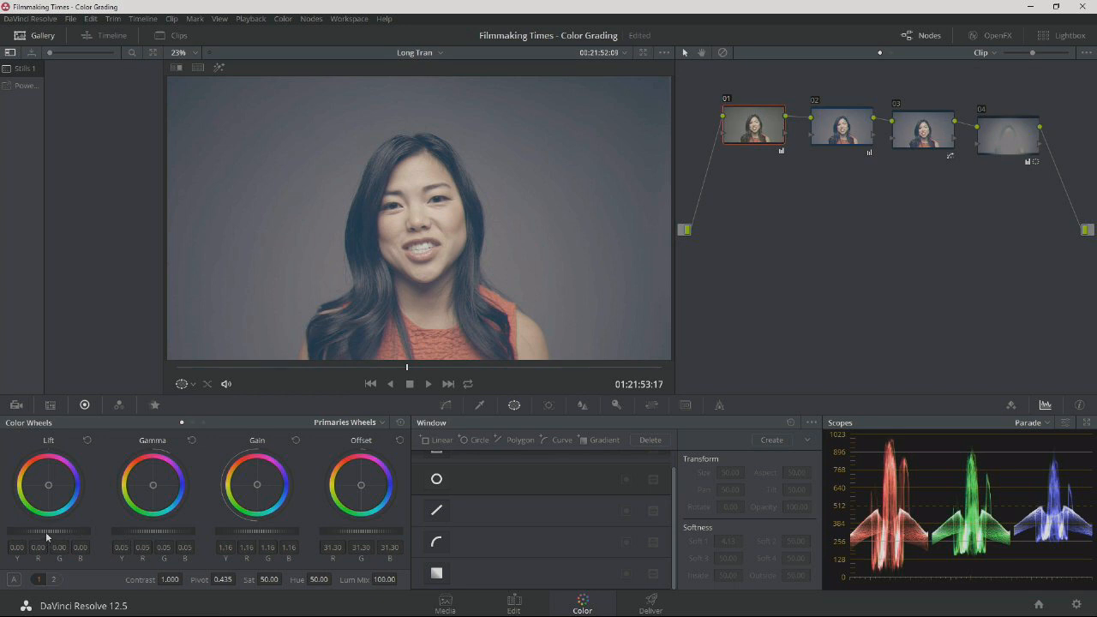
drag(56, 533, 49, 533)
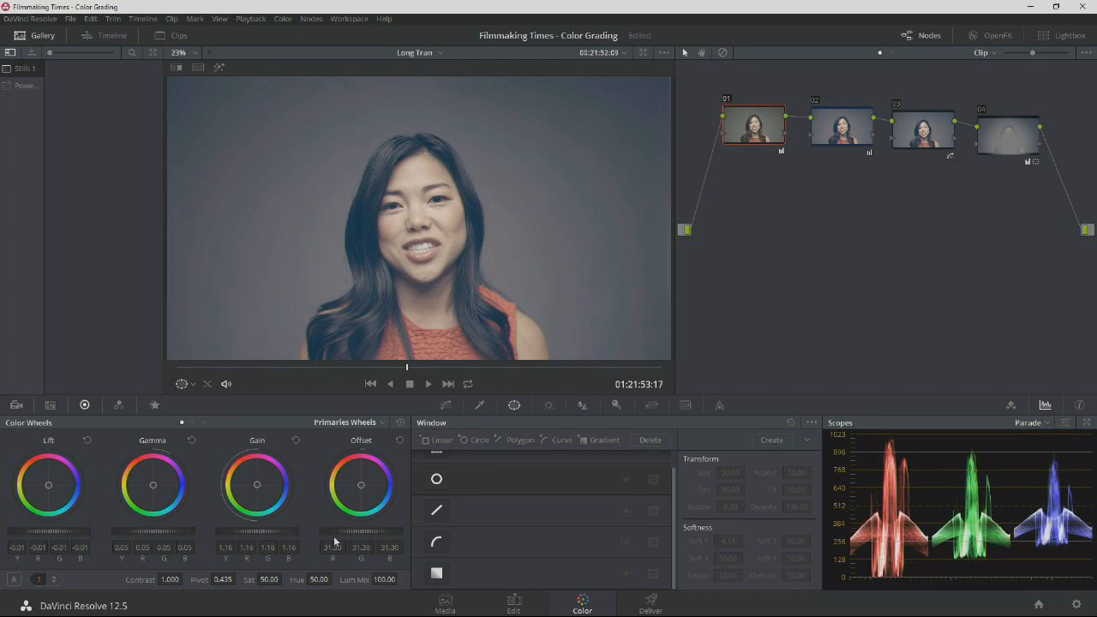
Push node 02's lift further toward blue and darken it to Y -0.05, R -0.17, G -0.03, B 0.13.
click(833, 131)
click(815, 101)
click(815, 101)
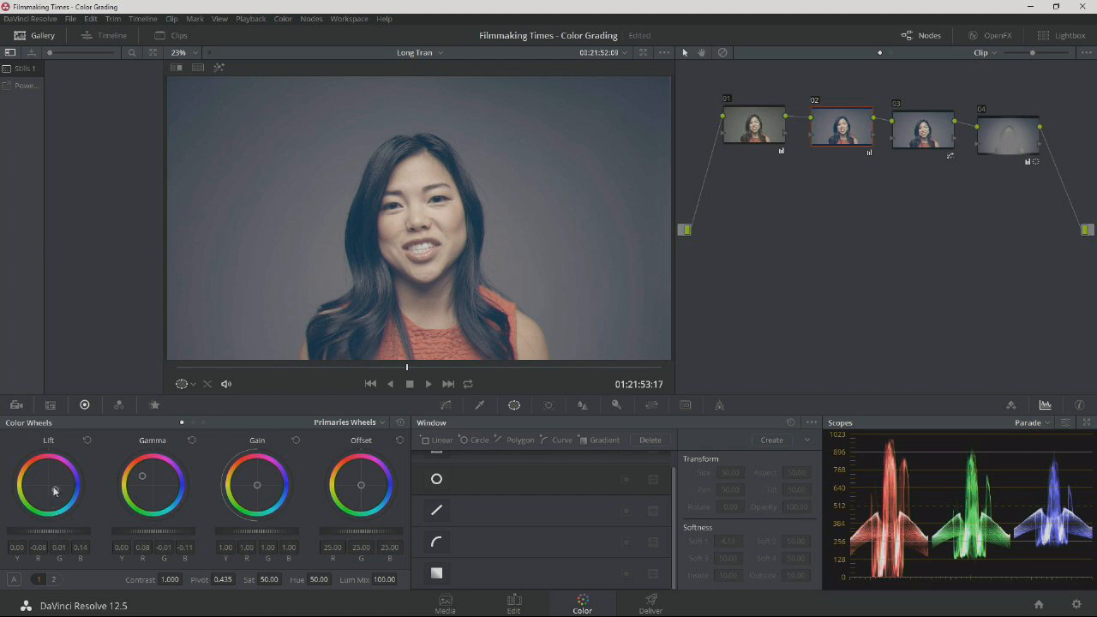
drag(55, 494, 56, 491)
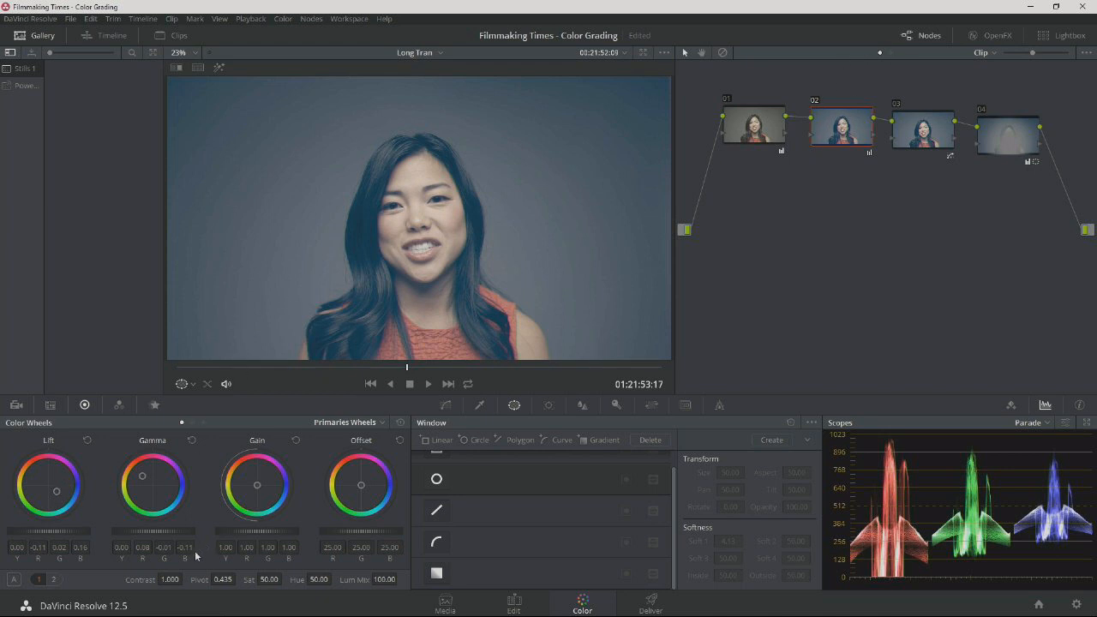
drag(48, 530, 41, 530)
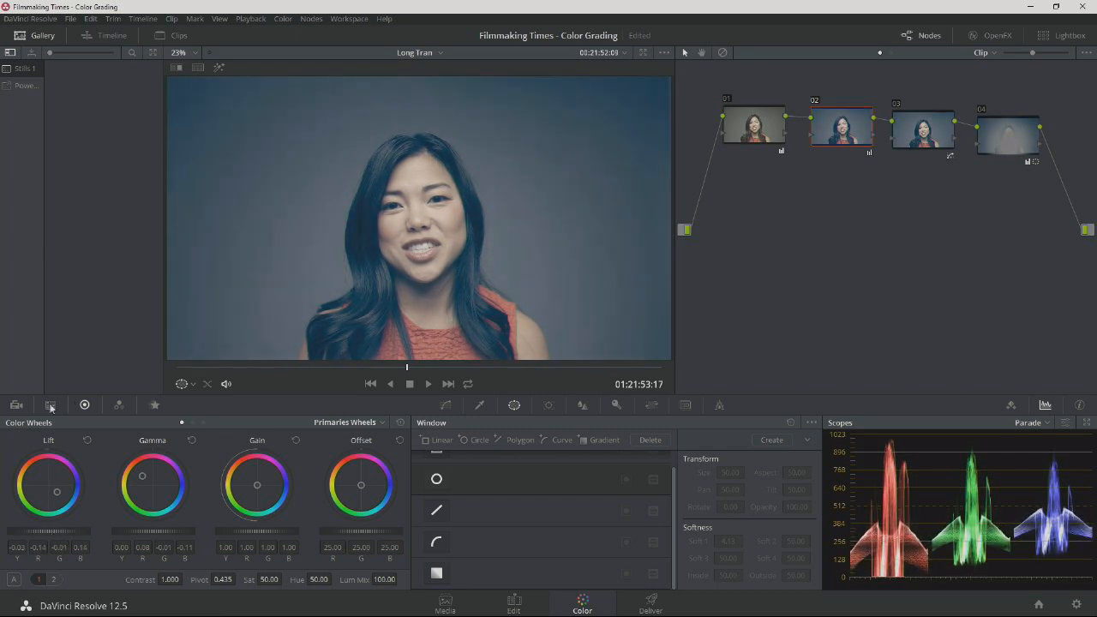
drag(48, 531, 51, 531)
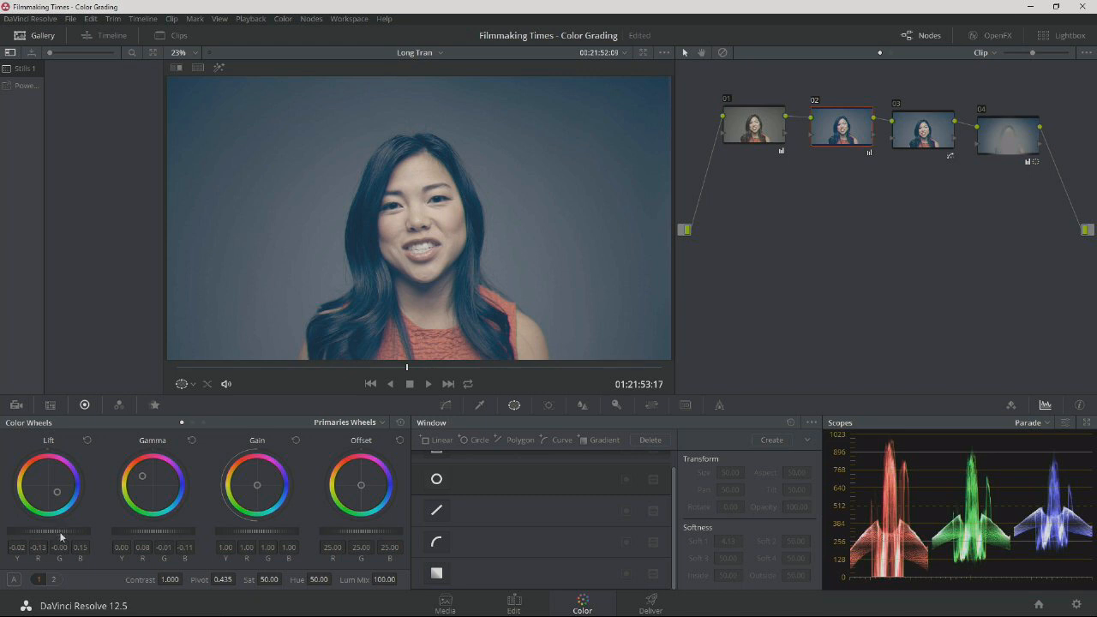
drag(49, 530, 74, 534)
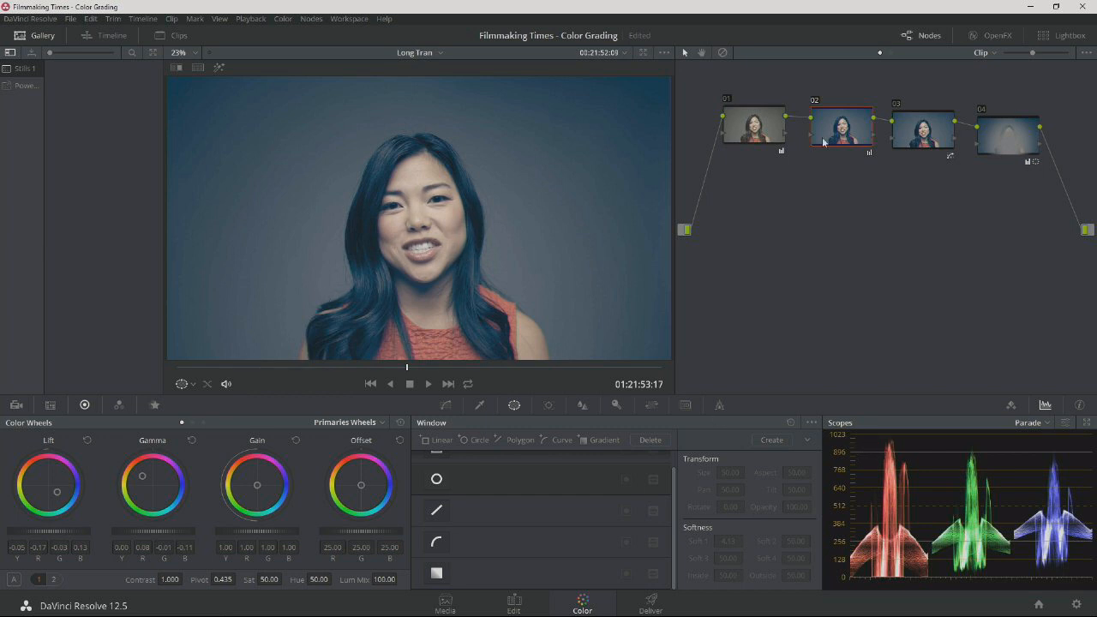
Toggle nodes 03 and 04 off and on to check the shadow desaturation and vignette against the adjusted grade.
click(896, 106)
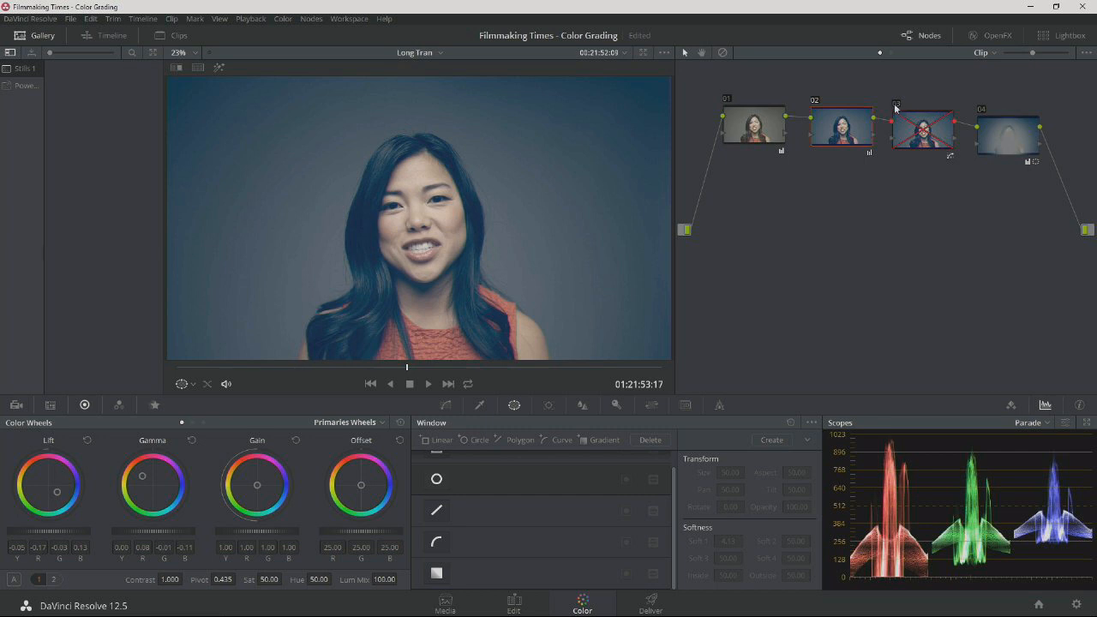
click(897, 108)
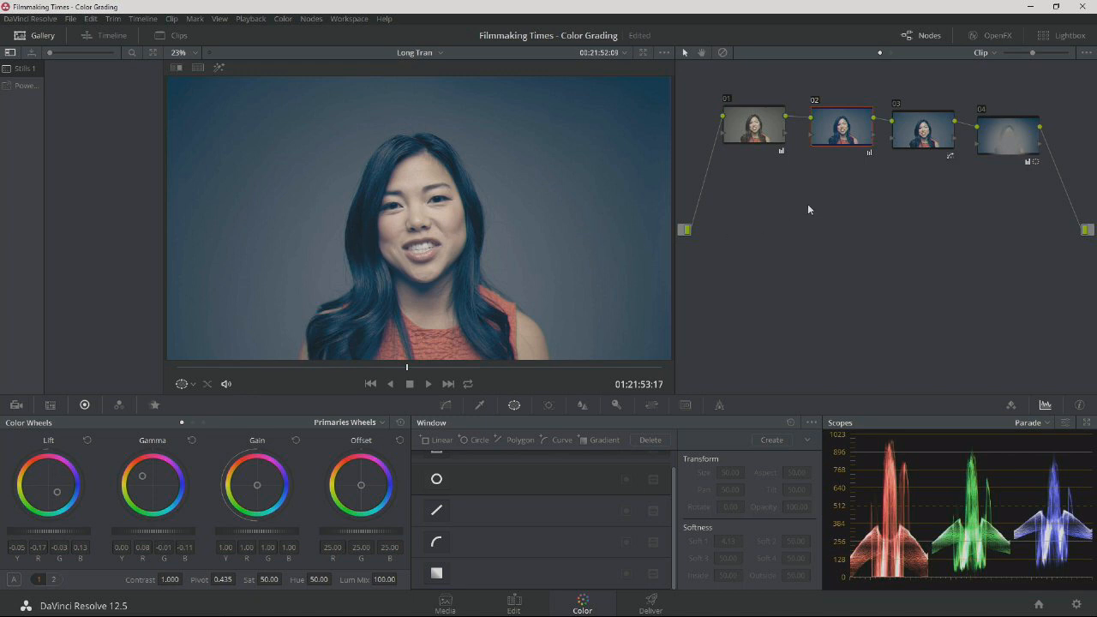
click(983, 111)
click(982, 111)
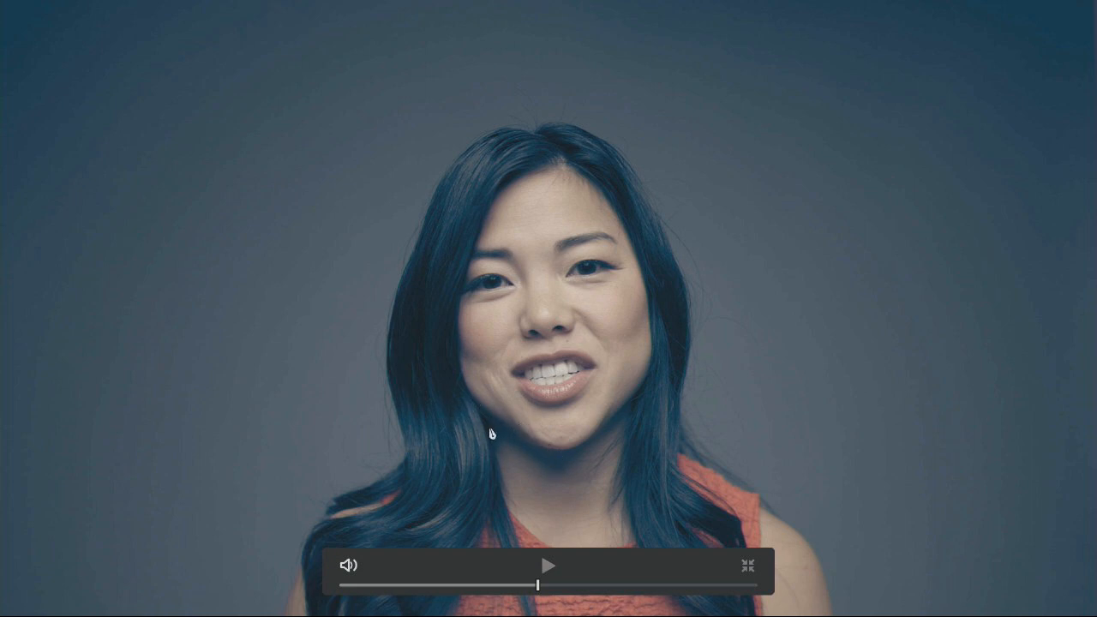
Toggle the whole grade off and on in full screen to compare it with the ungraded image.
key(shift+d)
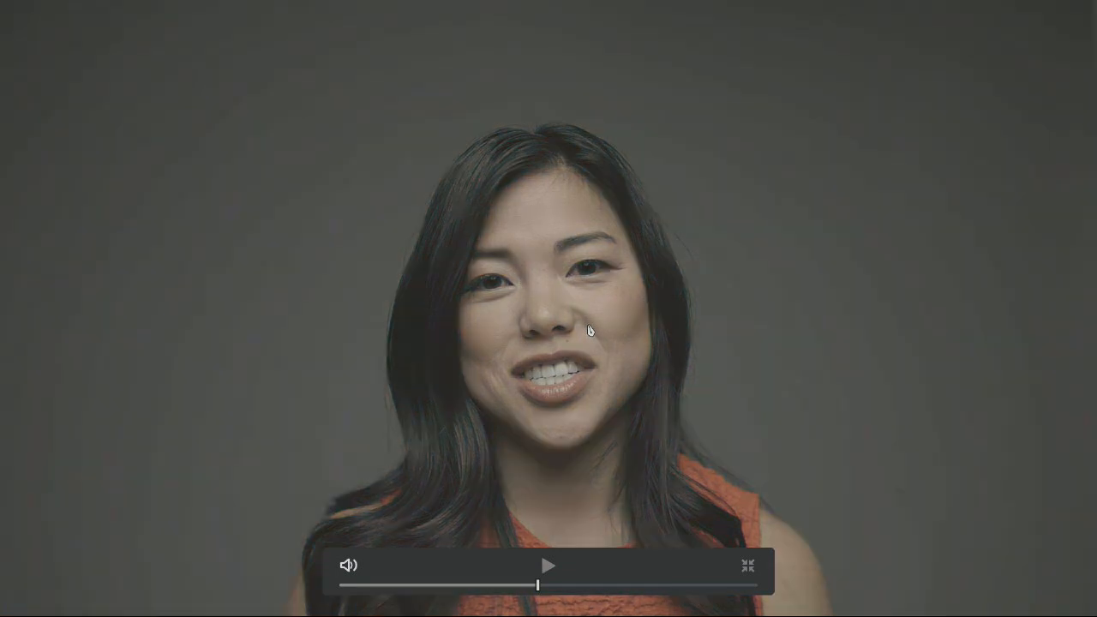
key(shift+d)
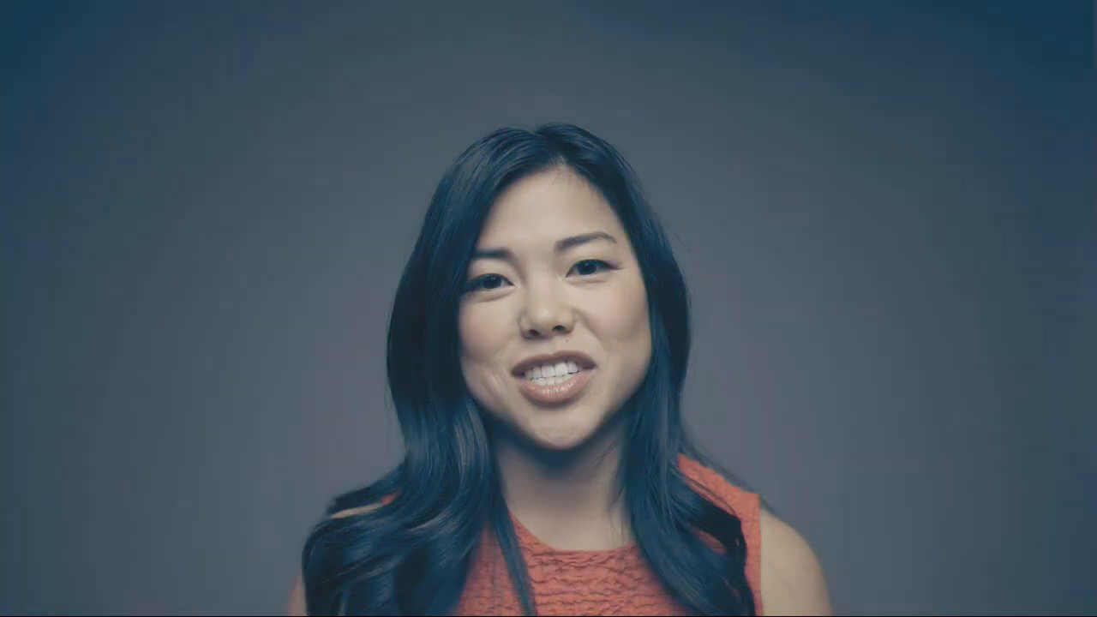
mouse_move(589, 326)
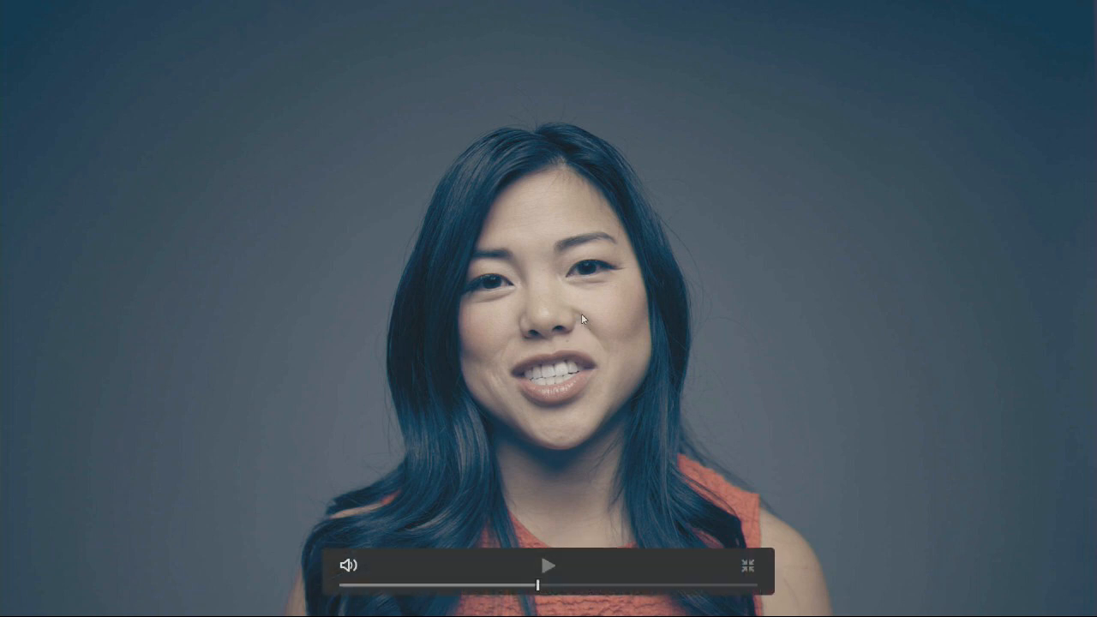
key(shift+d)
key(shift+d)
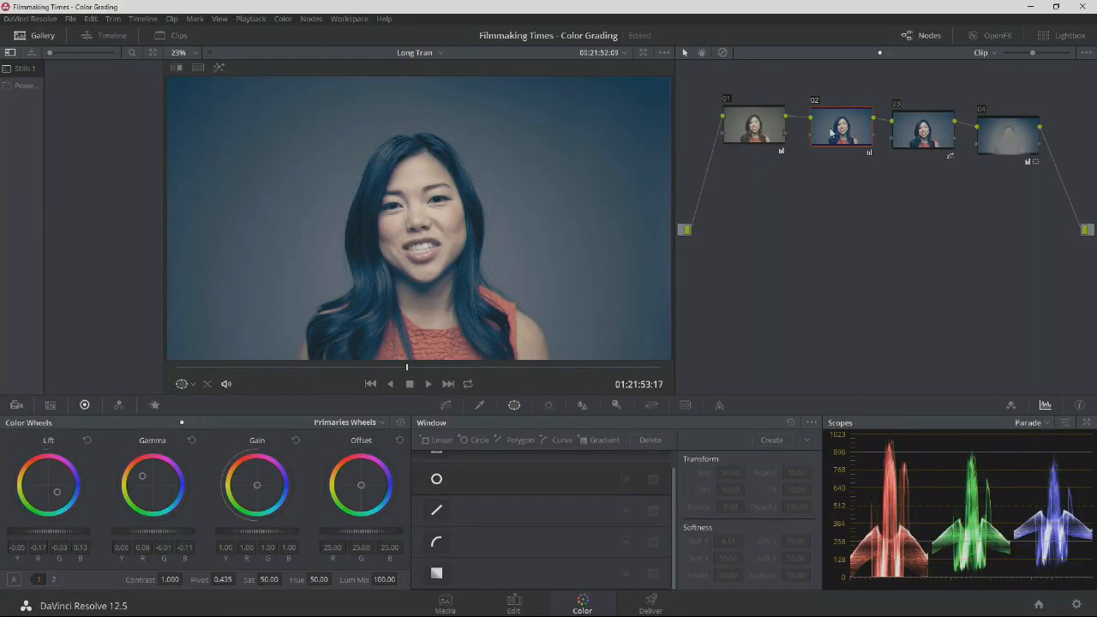
Warm node 02's midtones further by shifting its gamma to R 0.13, G -0.02, B -0.14.
drag(847, 121, 839, 115)
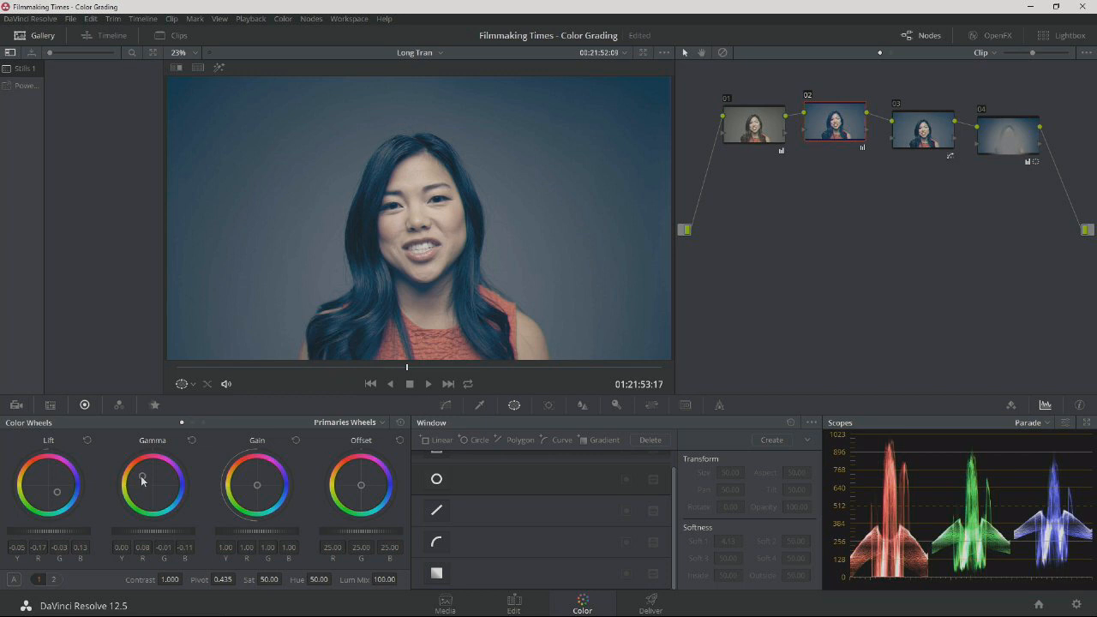
drag(143, 480, 143, 473)
drag(143, 473, 140, 471)
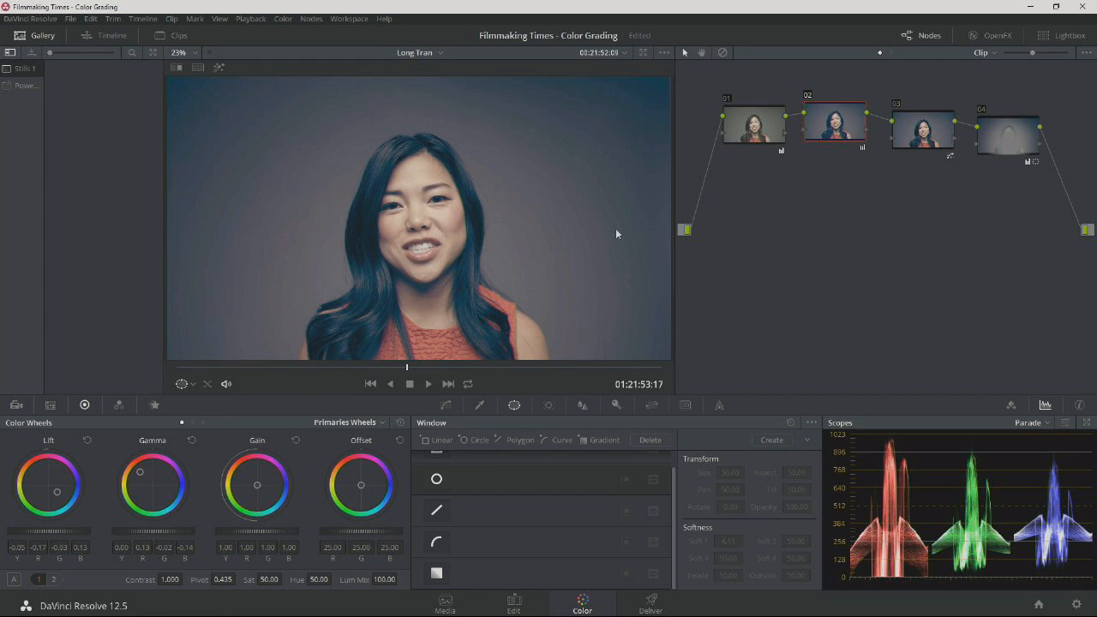
drag(821, 126, 822, 129)
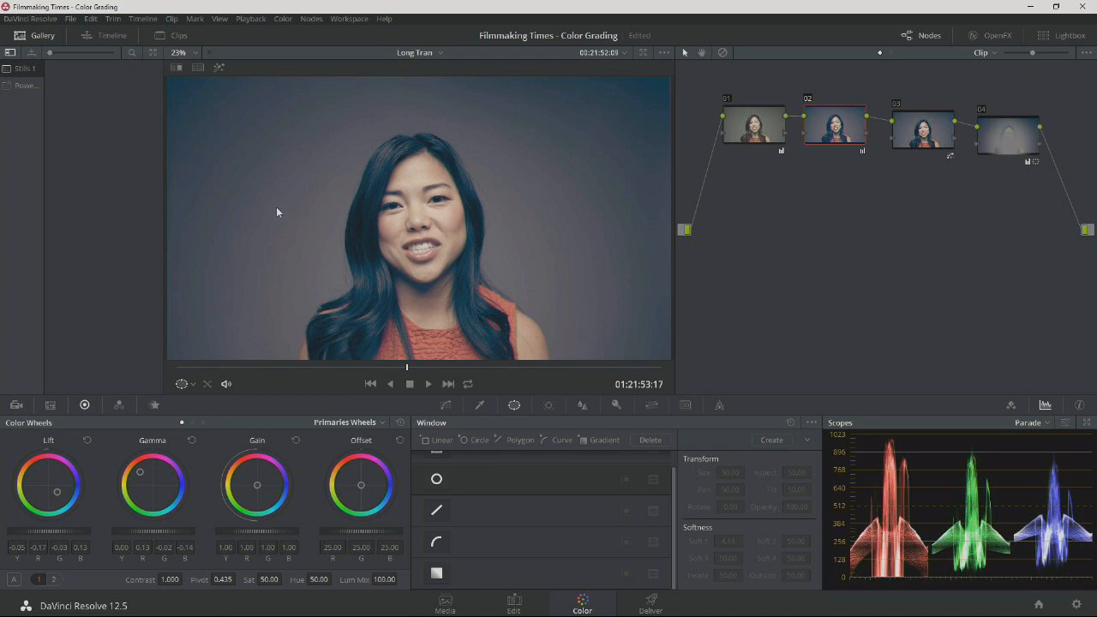
Toggle node 02 off and on to compare the image with and without its color adjustments.
key(ctrl+d)
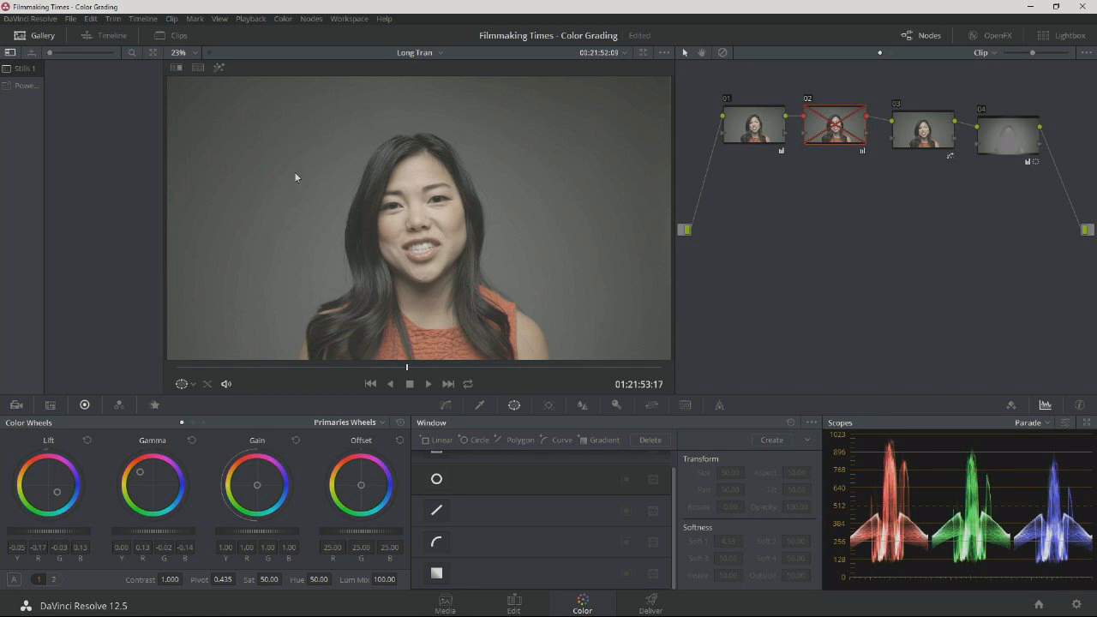
key(ctrl+d)
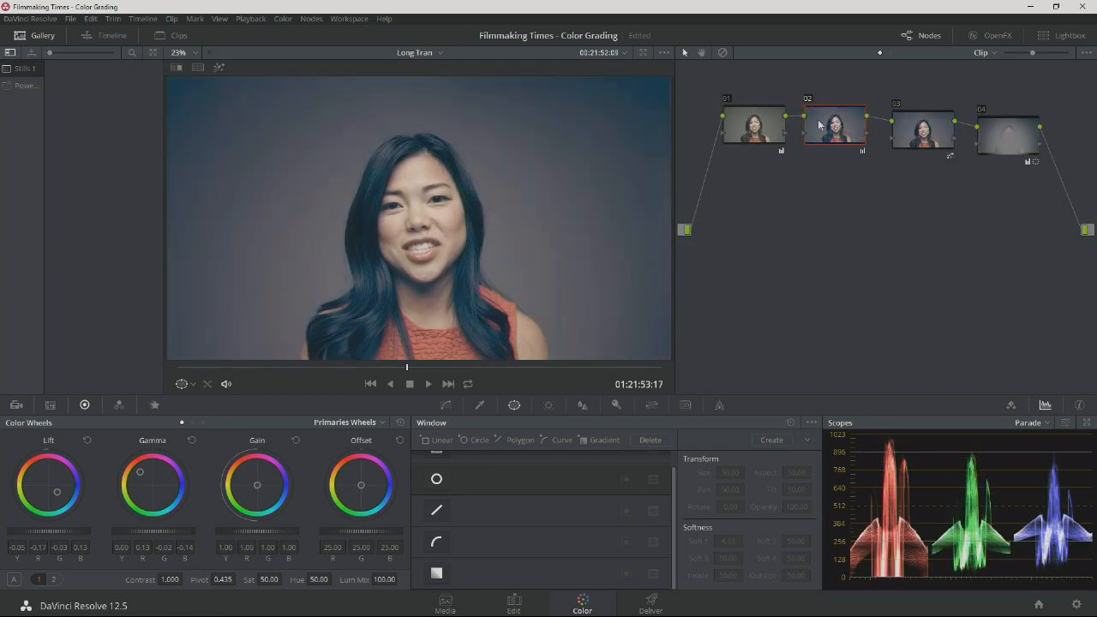
Warm node 02's gain to R 1.11, G 0.98, B 0.92 and ease its gamma back to R 0.06, G -0.01, B -0.07.
drag(128, 474, 143, 474)
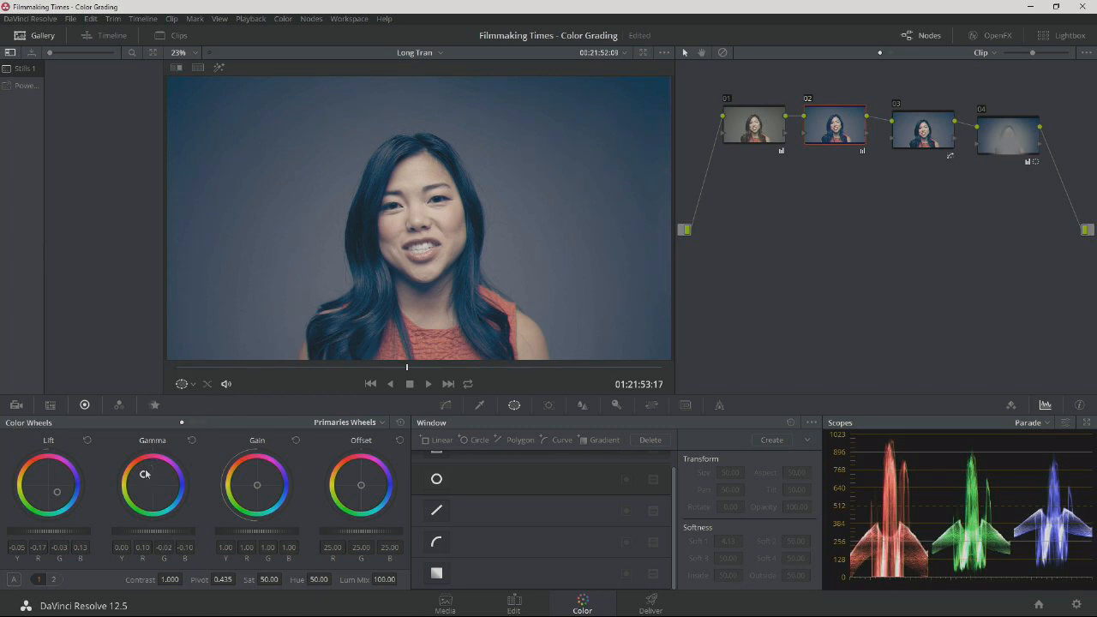
drag(257, 485, 255, 484)
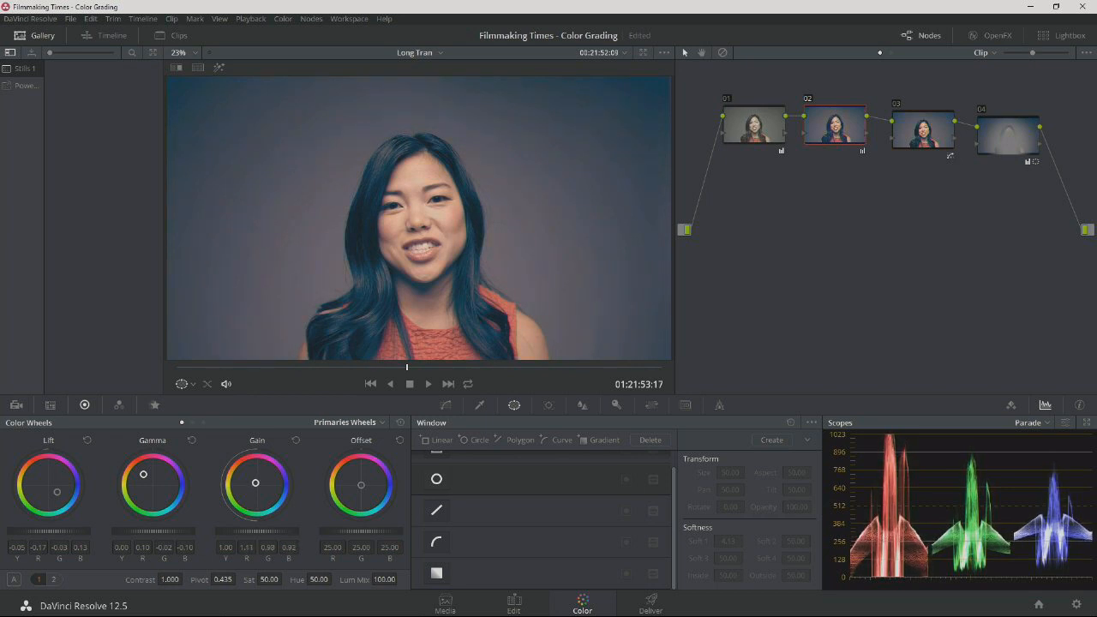
drag(143, 474, 145, 476)
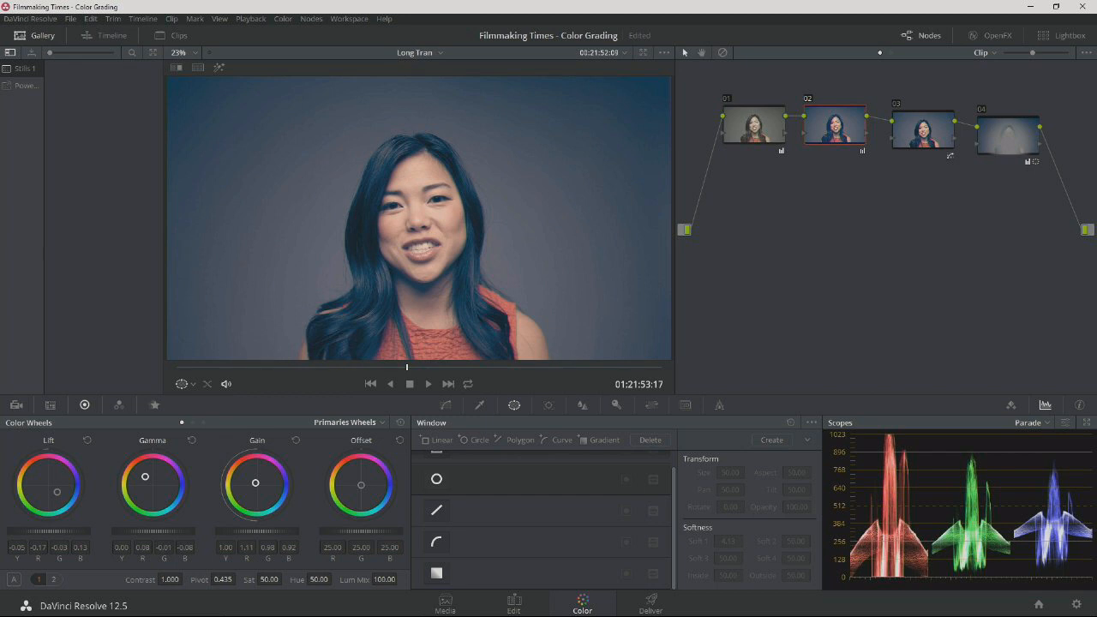
drag(145, 476, 145, 477)
drag(144, 477, 146, 478)
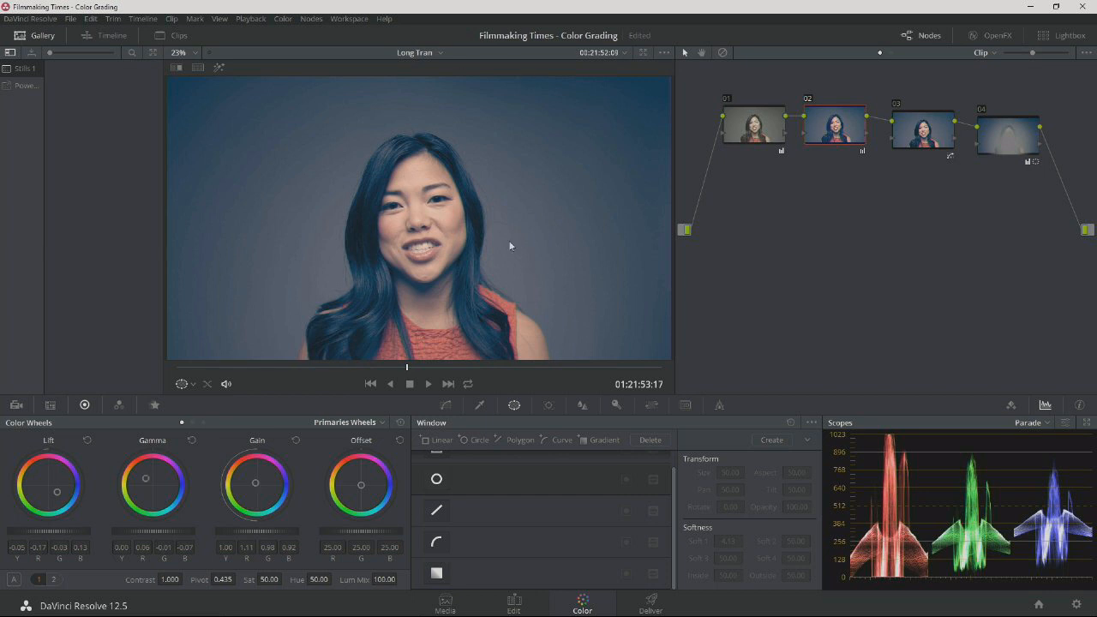
Reduce the blue tint in node 02's shadows by setting its lift to R -0.15, G -0.03, B 0.09.
drag(56, 494, 55, 491)
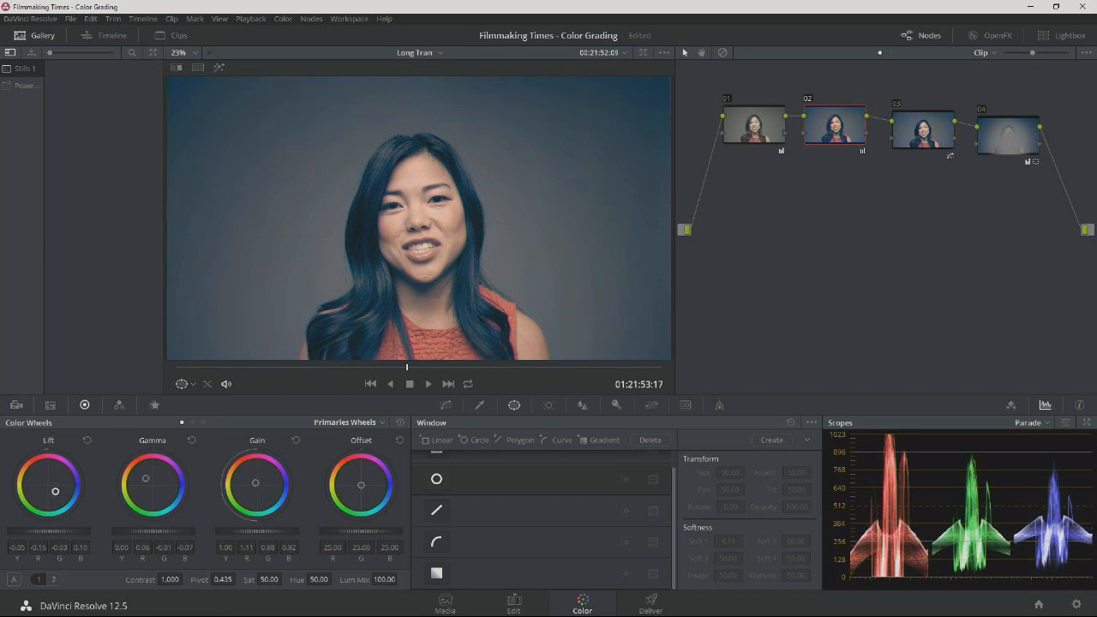
drag(57, 494, 55, 492)
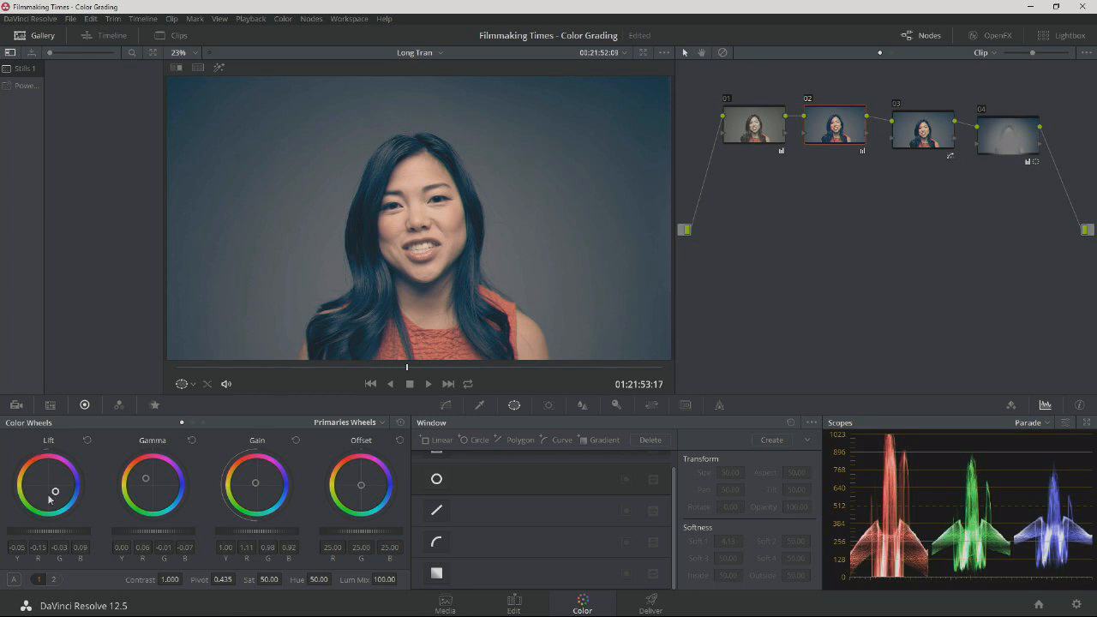